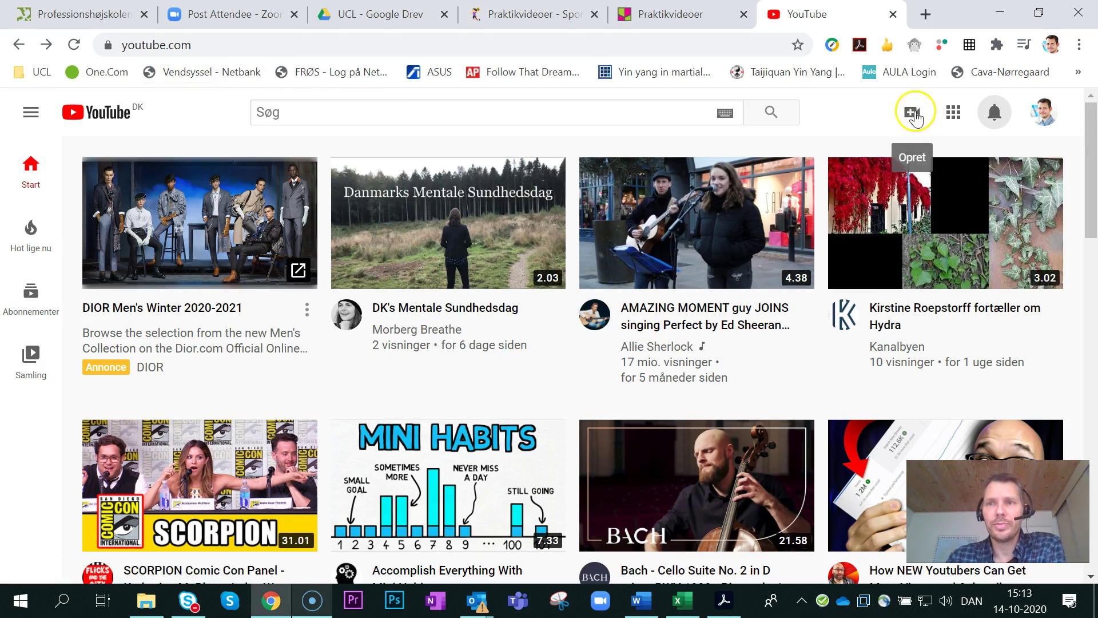
Step: Start a video upload and add the file "Video opload i Padlet - SPM.mp4" from the UNDERVISNING > VIDEO > Video Tutorial folder
left_click(912, 118)
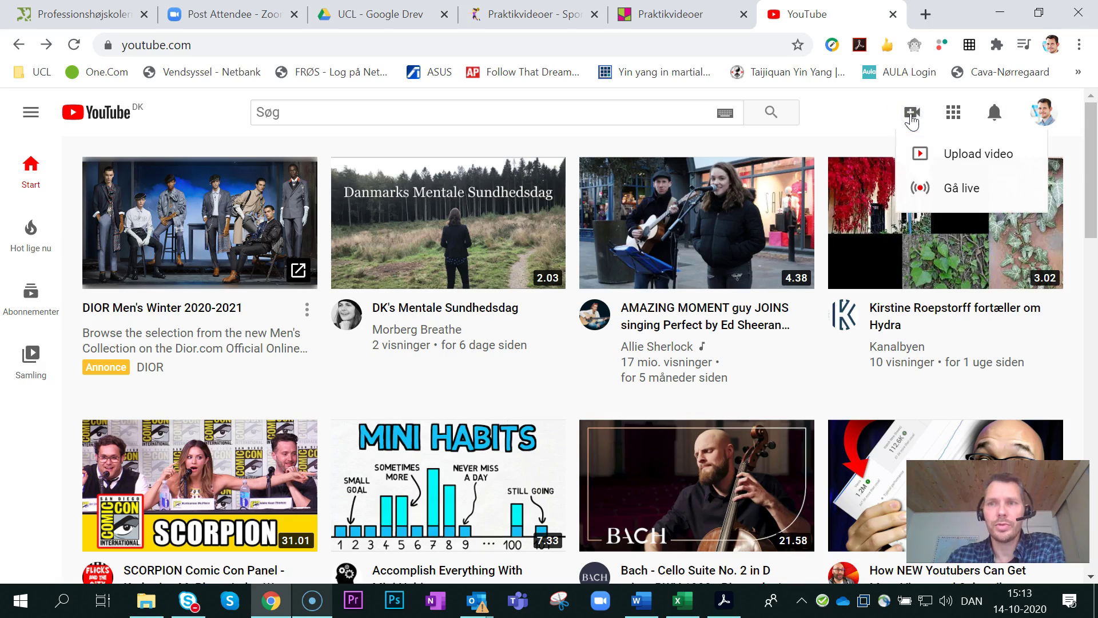
left_click(992, 158)
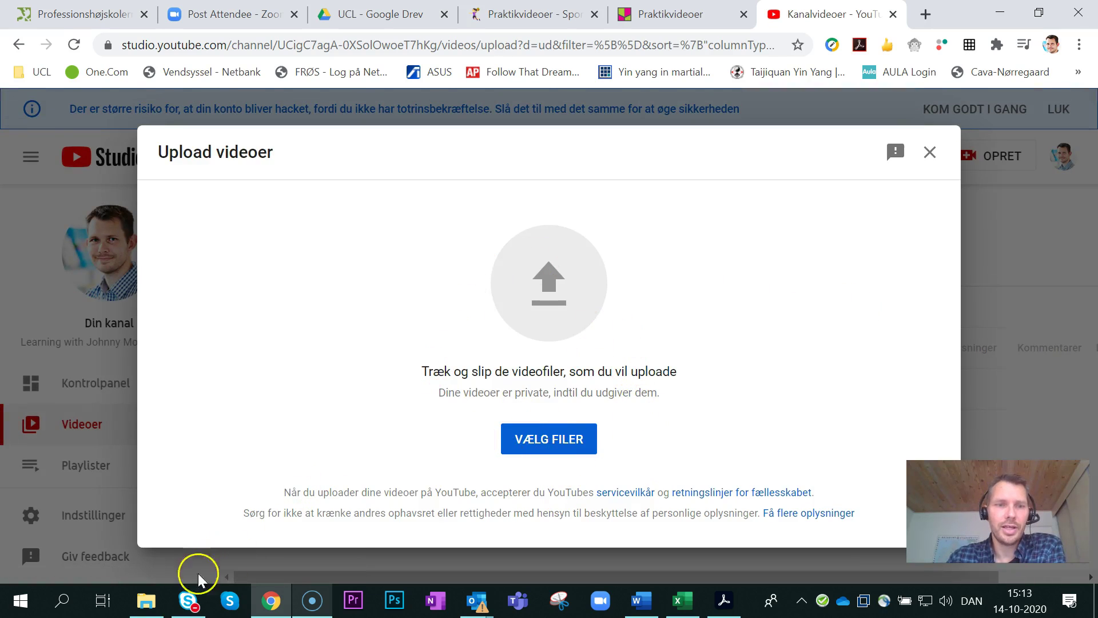
left_click(146, 599)
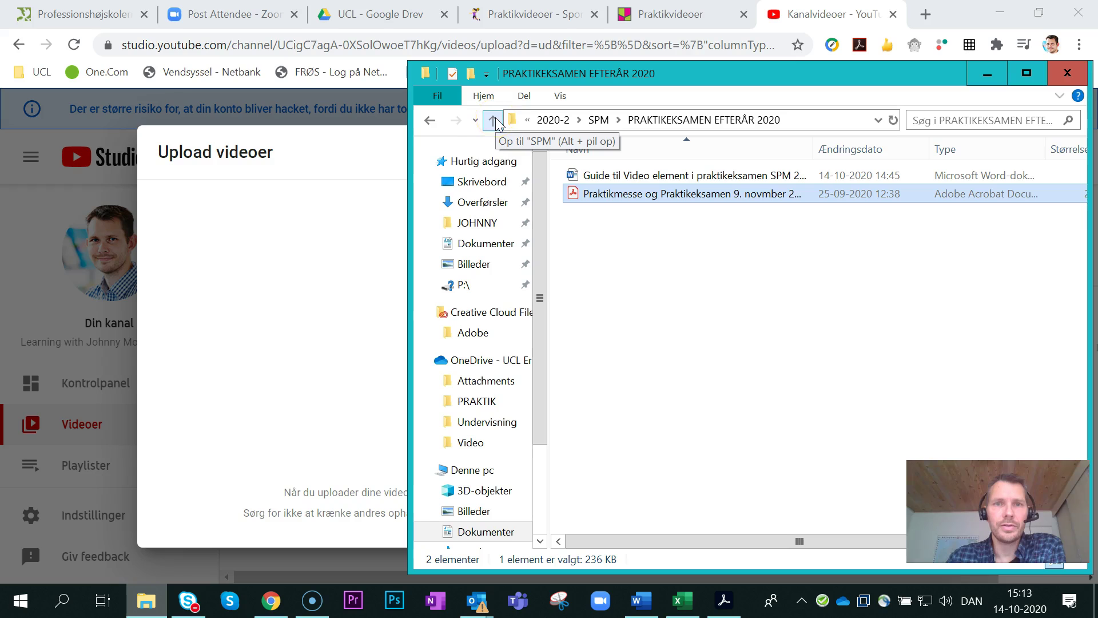
left_click(480, 223)
left_click(621, 325)
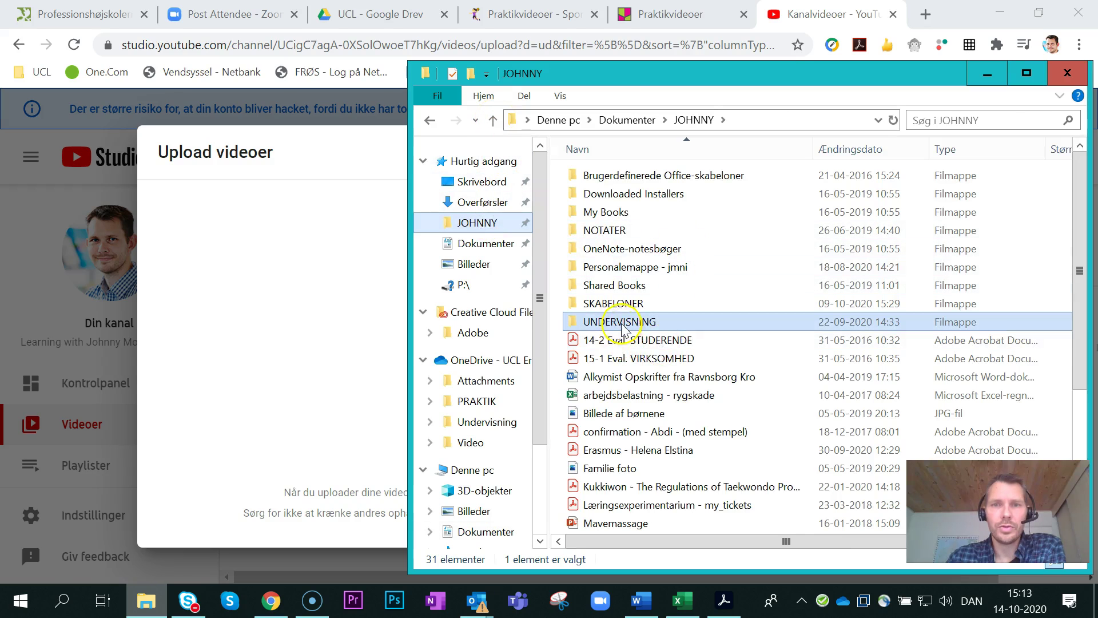
double_click(621, 324)
scroll(629, 449, "down", 4)
double_click(596, 487)
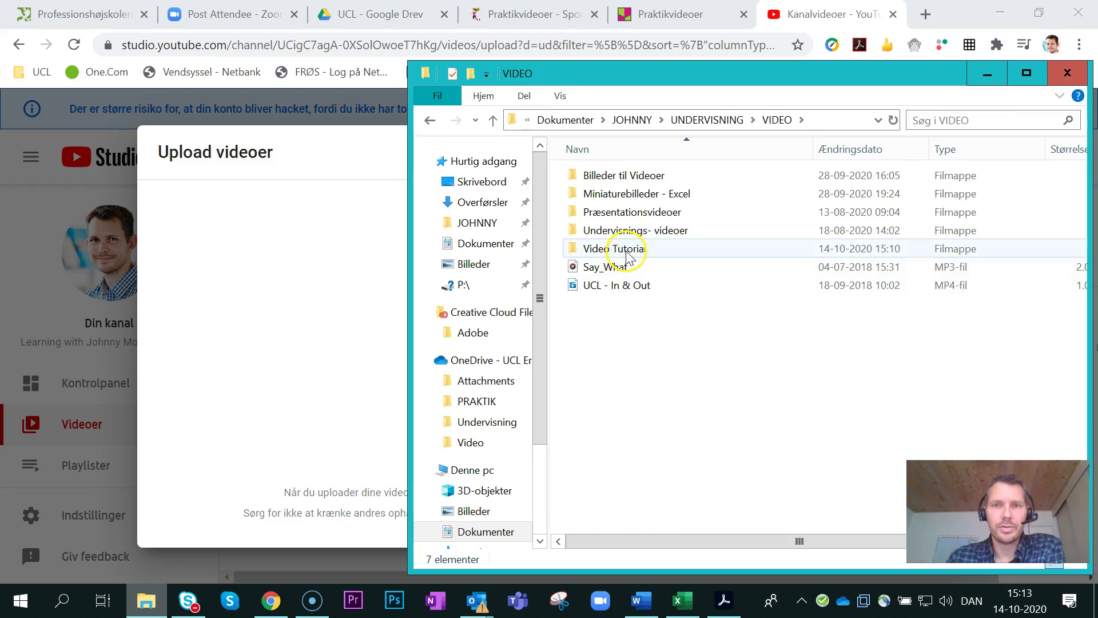
double_click(627, 251)
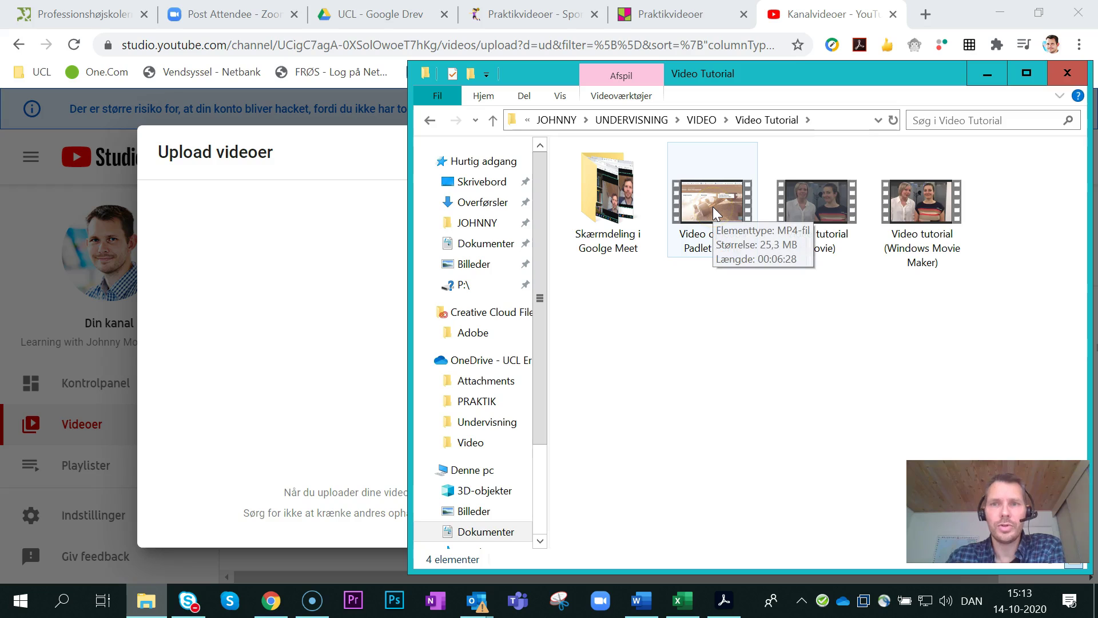
left_click_drag(712, 206, 306, 304)
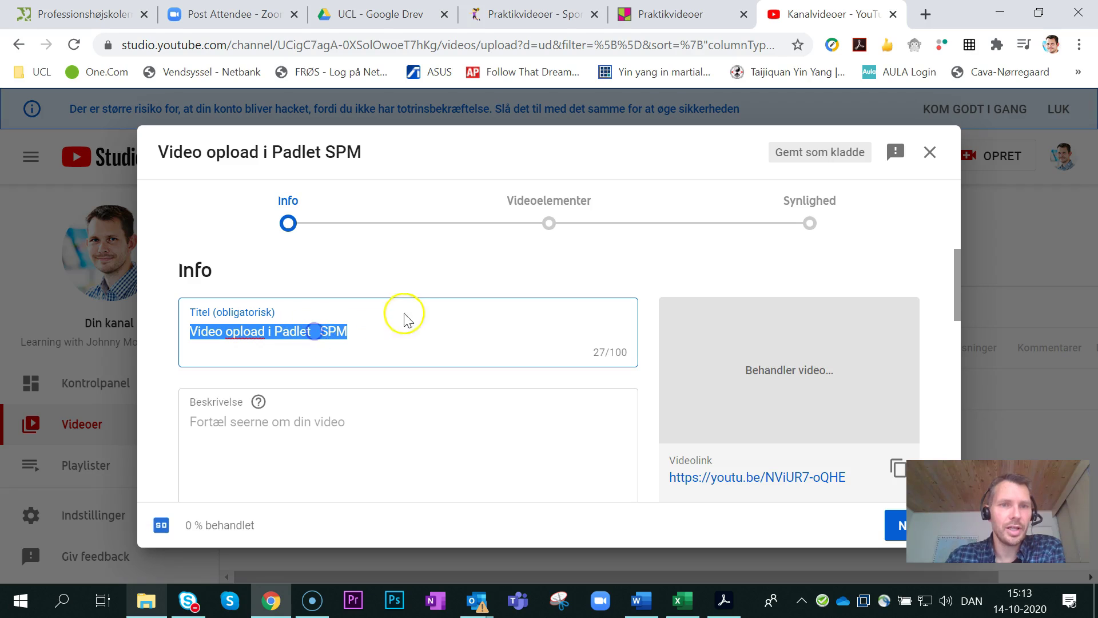
Step: Edit the video title to read "Video opload i Padlet - SPM"
left_click(321, 332)
key("BackSpace")
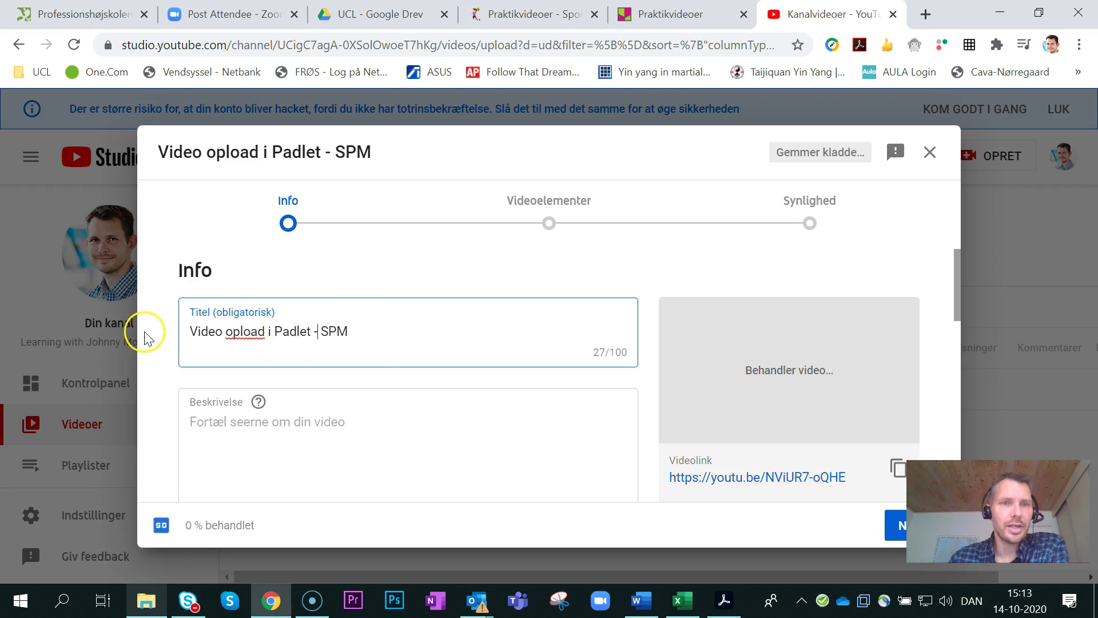
Step: Review the video's description field and the thumbnail choices, including the custom thumbnail upload
left_click(199, 423)
scroll(364, 459, "down", 2)
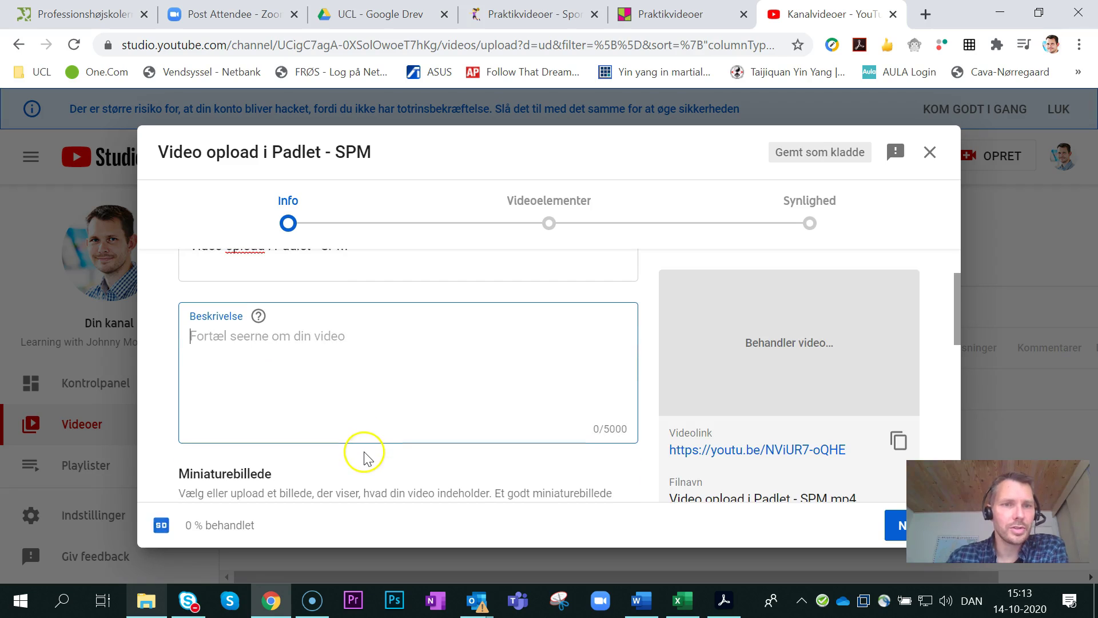
scroll(400, 434, "up", 2)
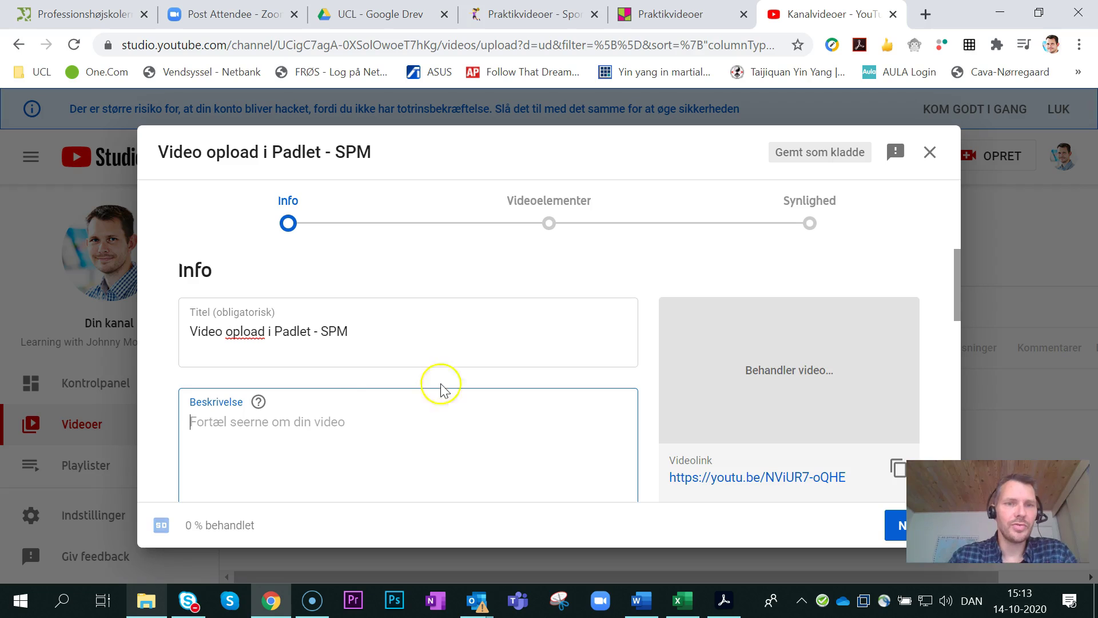
scroll(443, 401, "down", 3)
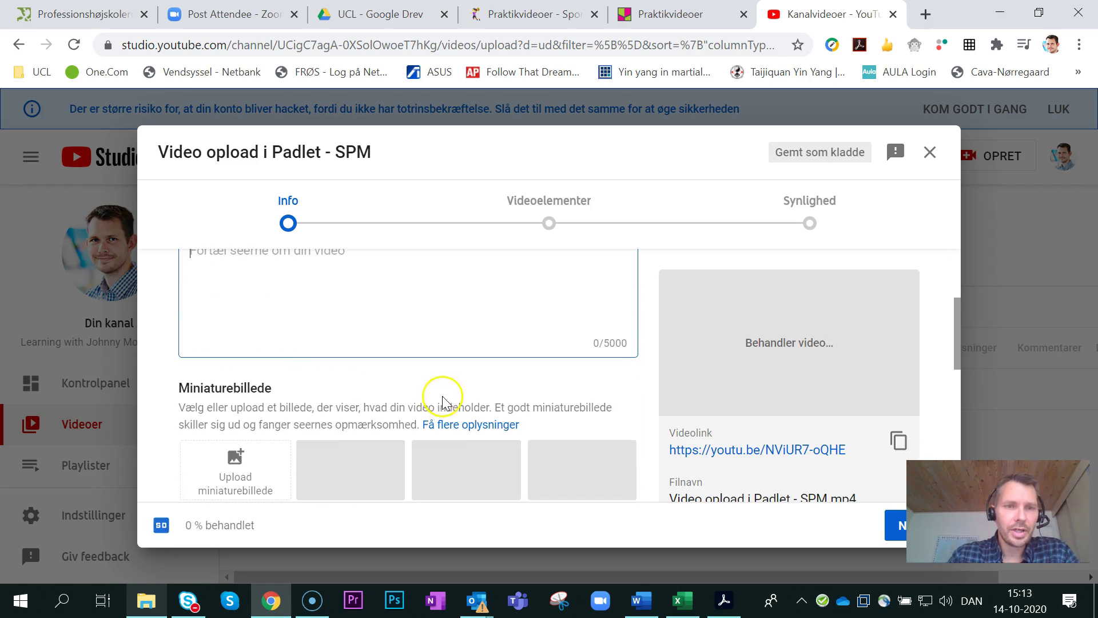
scroll(272, 372, "down", 2)
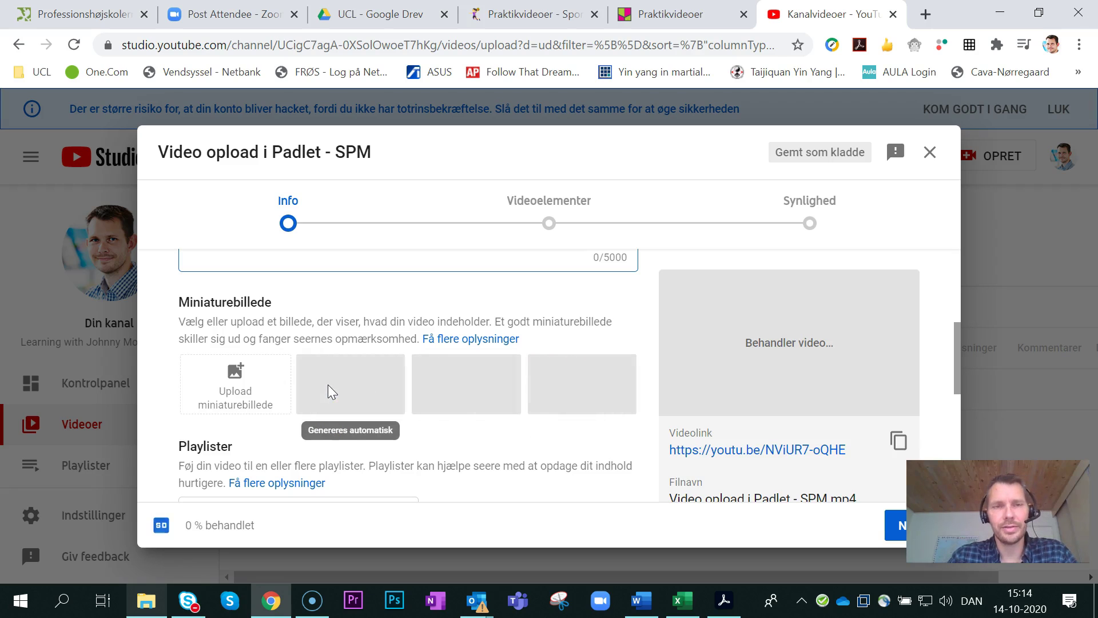
left_click(456, 396)
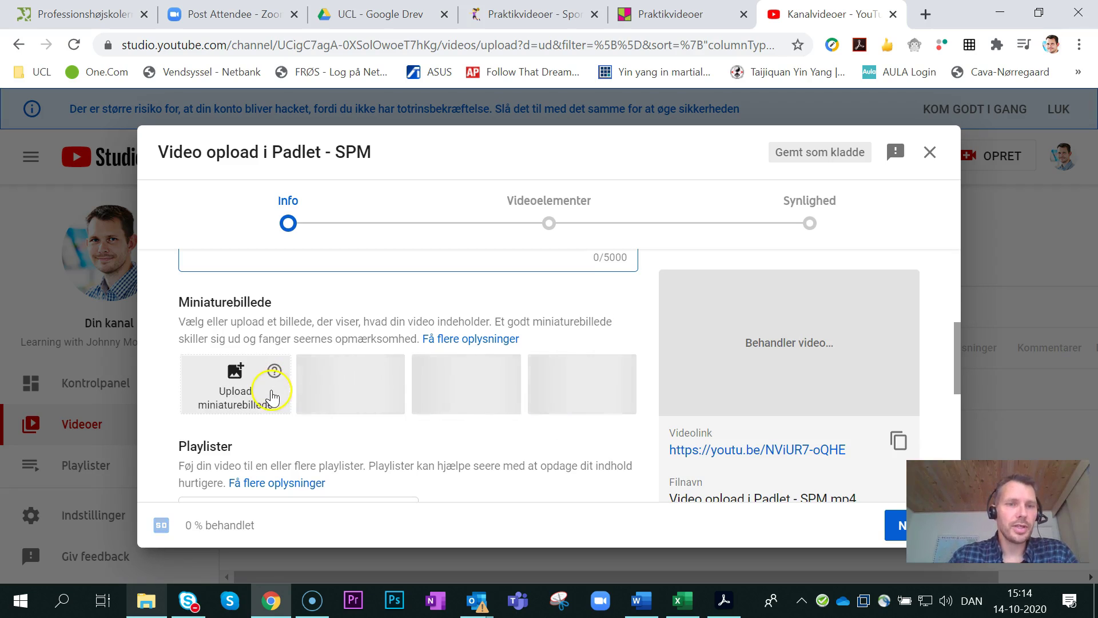
Step: Look through the channel's existing playlists for one that suits the video
scroll(272, 391, "down", 3)
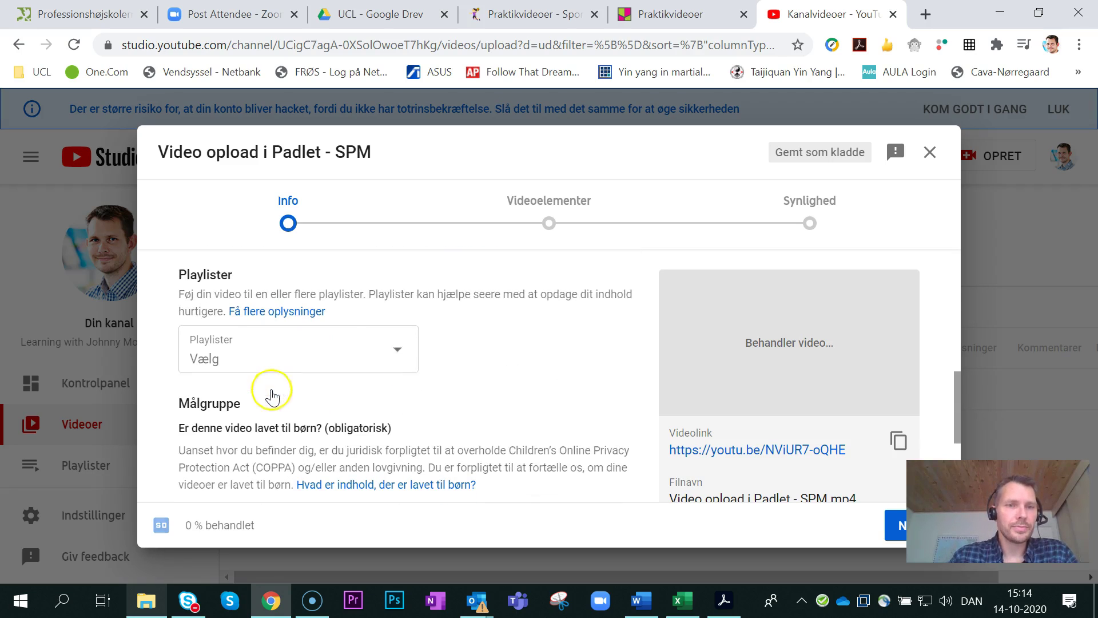
left_click(396, 355)
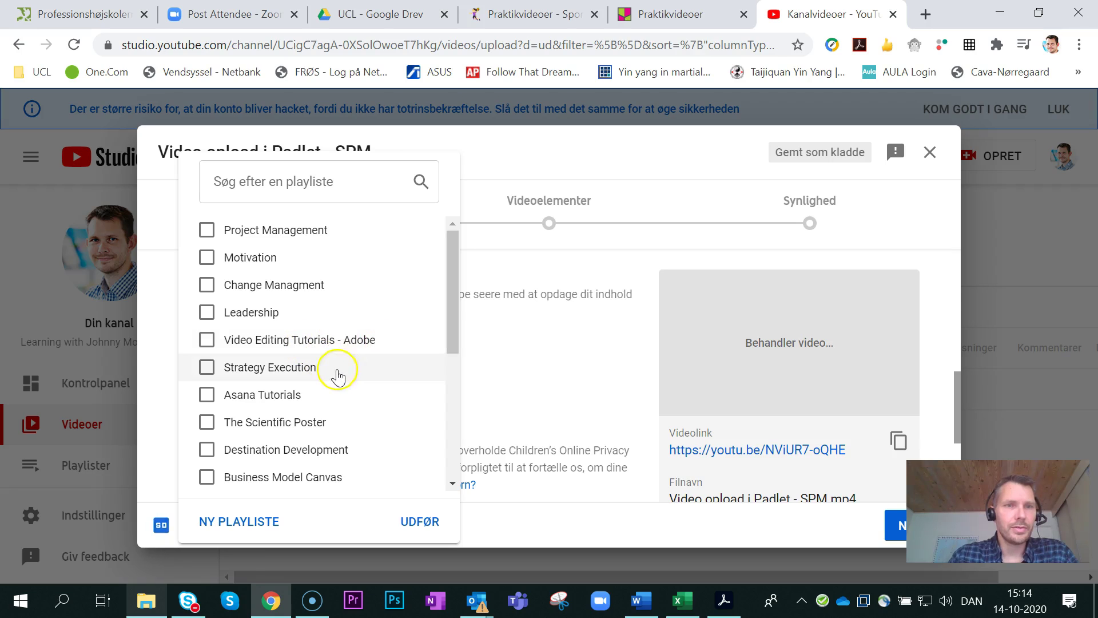
scroll(349, 377, "down", 5)
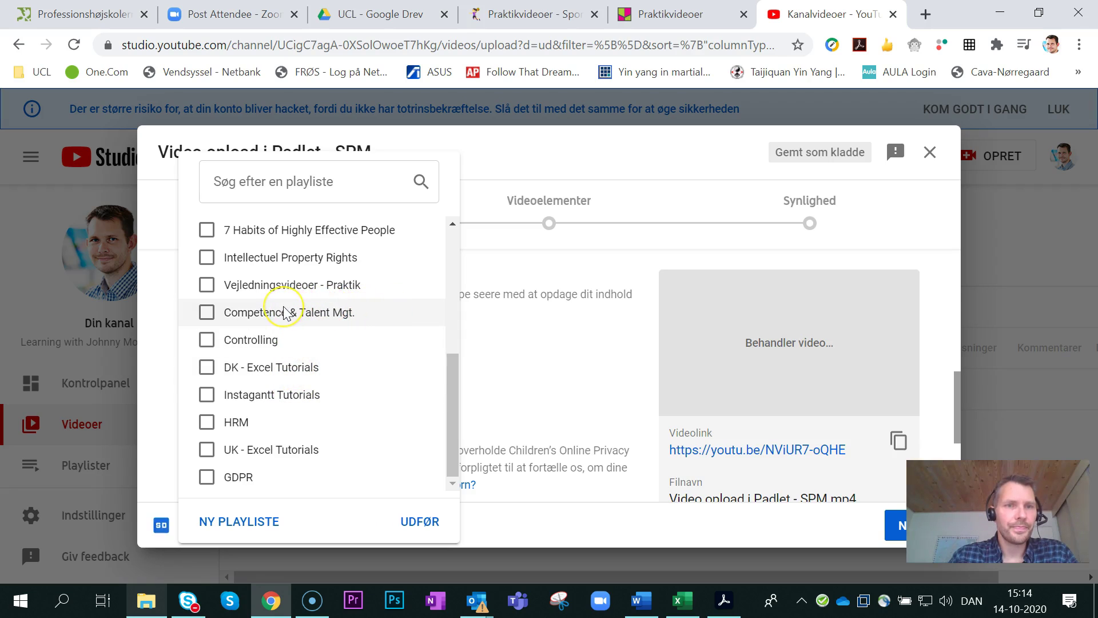
scroll(284, 312, "up", 5)
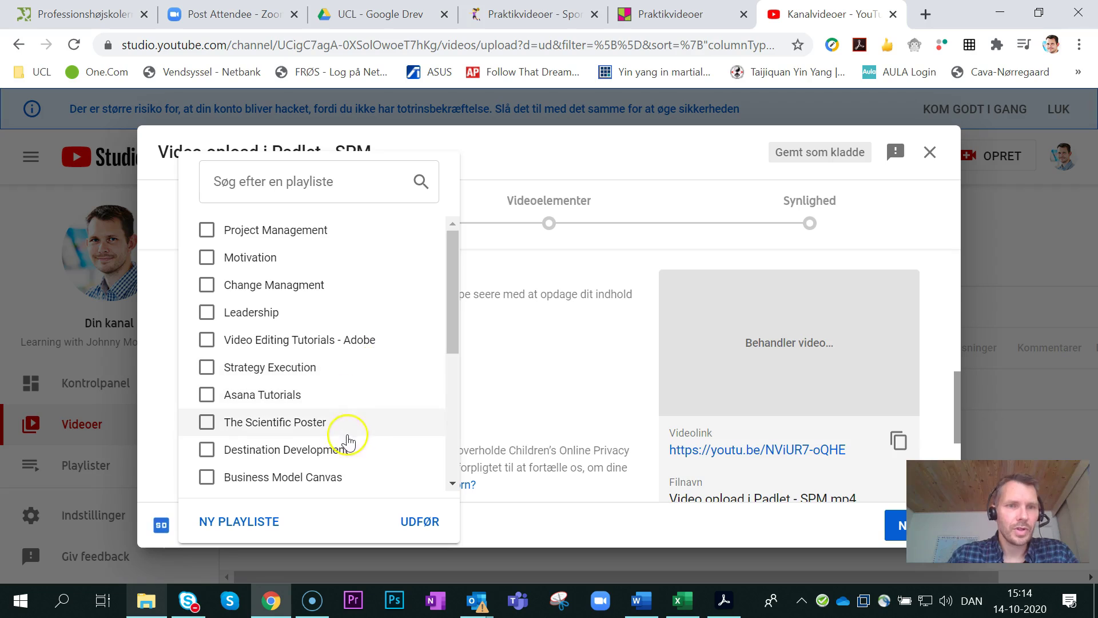
scroll(359, 423, "down", 5)
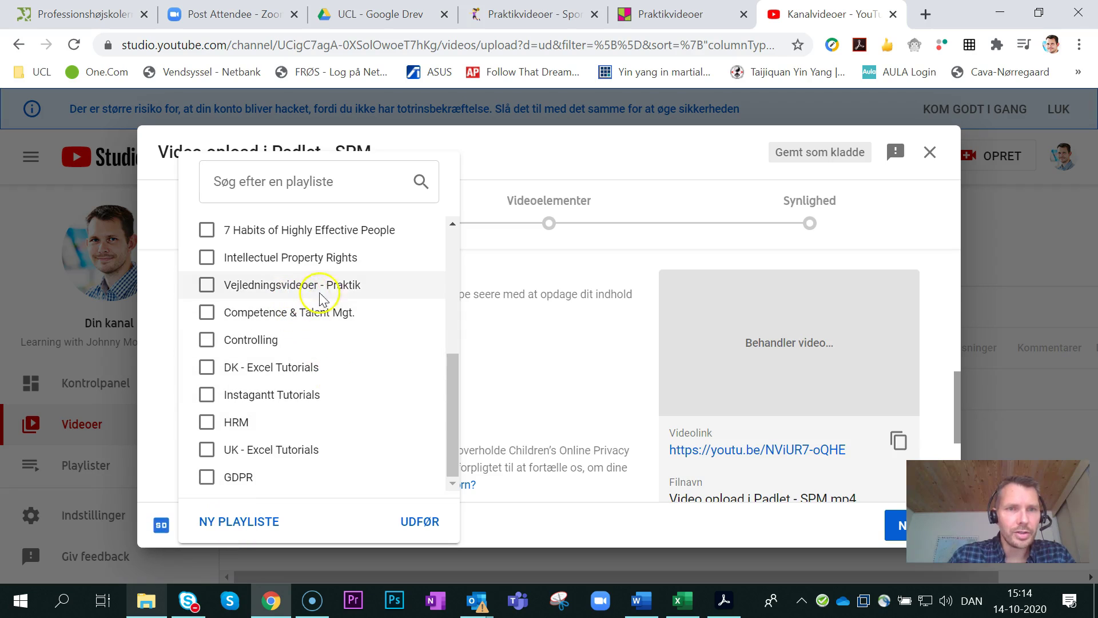
scroll(309, 295, "up", 2)
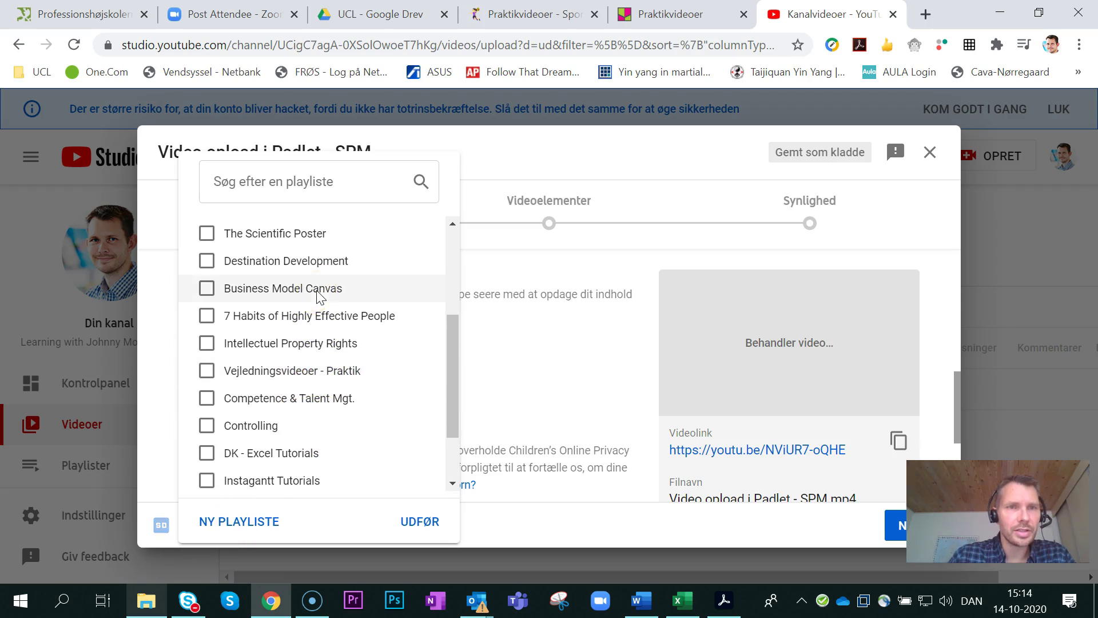
scroll(300, 297, "up", 3)
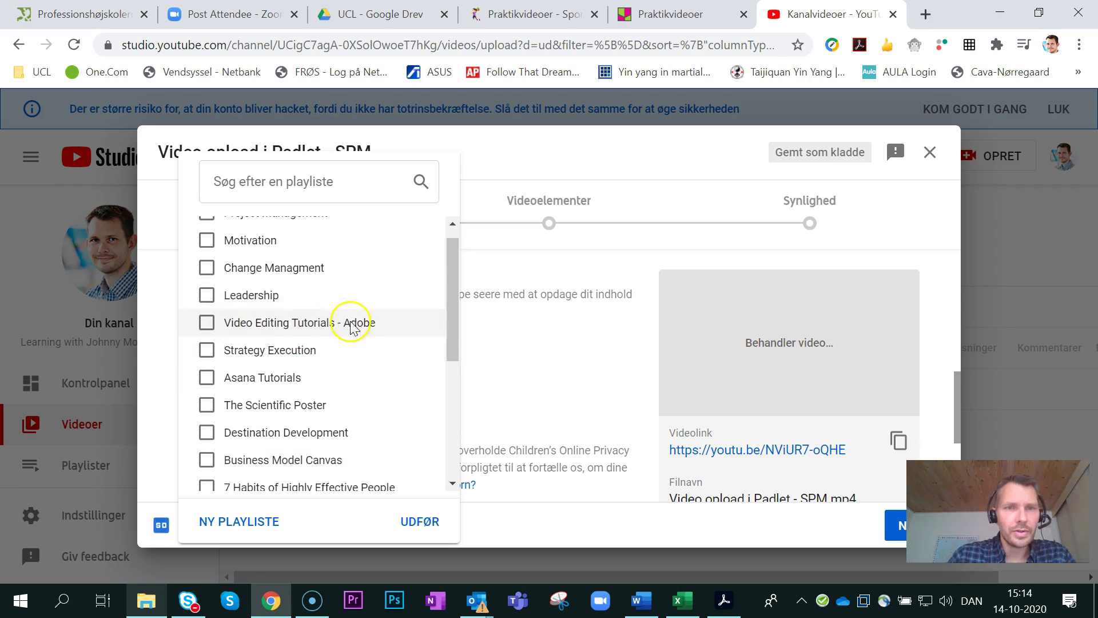
Step: Create a public (Offentlig) playlist titled "Video Tutorial til studerende" and add the video to it
left_click(249, 521)
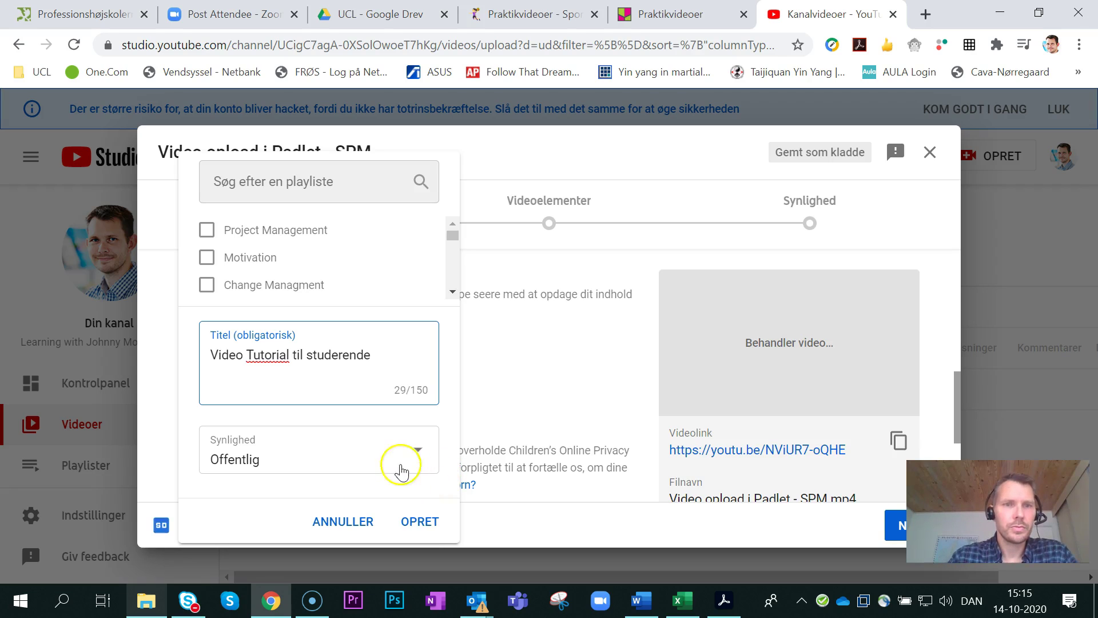
right_click(272, 359)
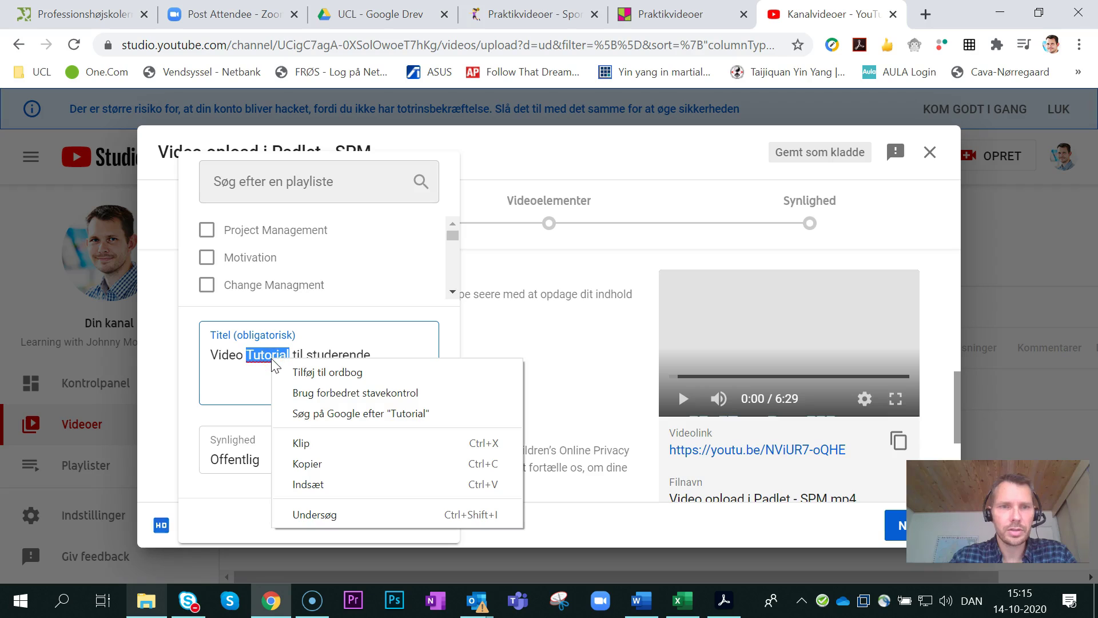
triple_click(259, 378)
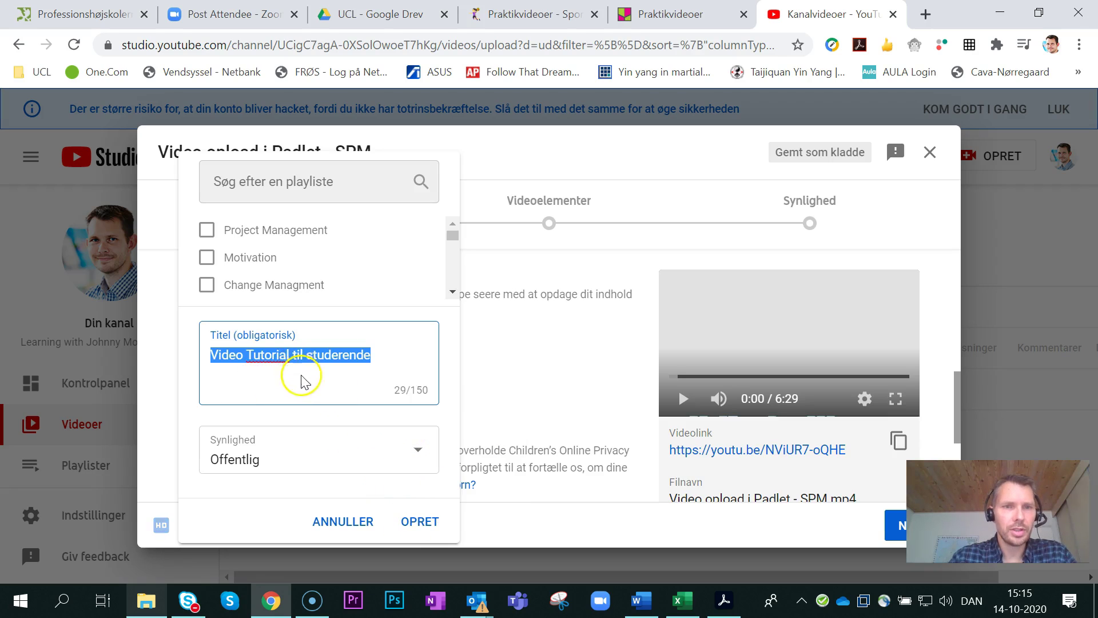
left_click(418, 455)
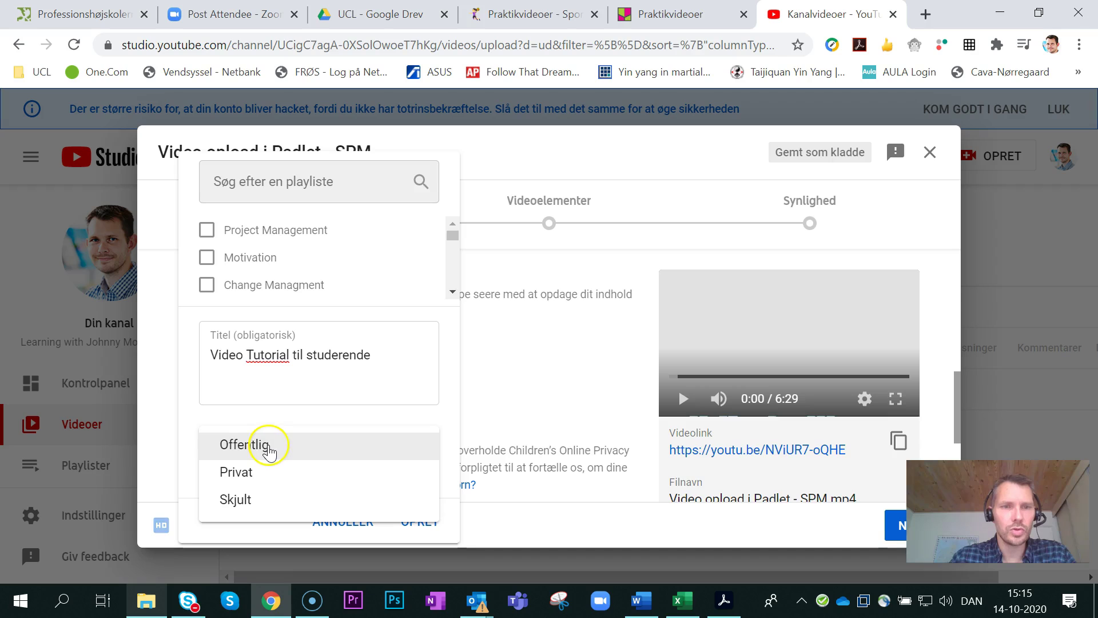
left_click(412, 392)
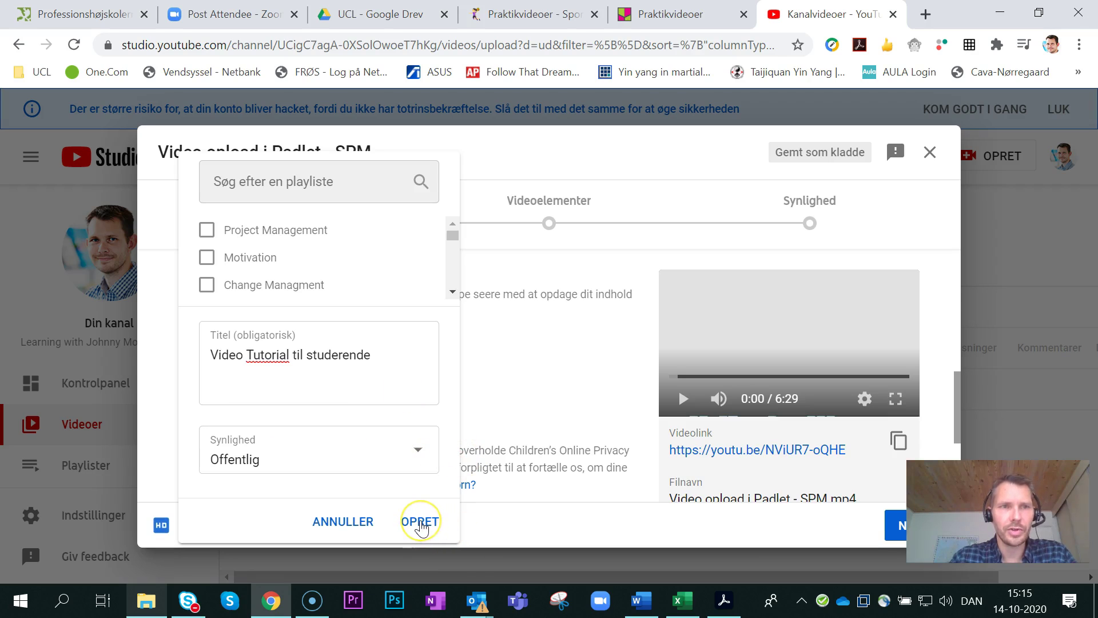
left_click(421, 523)
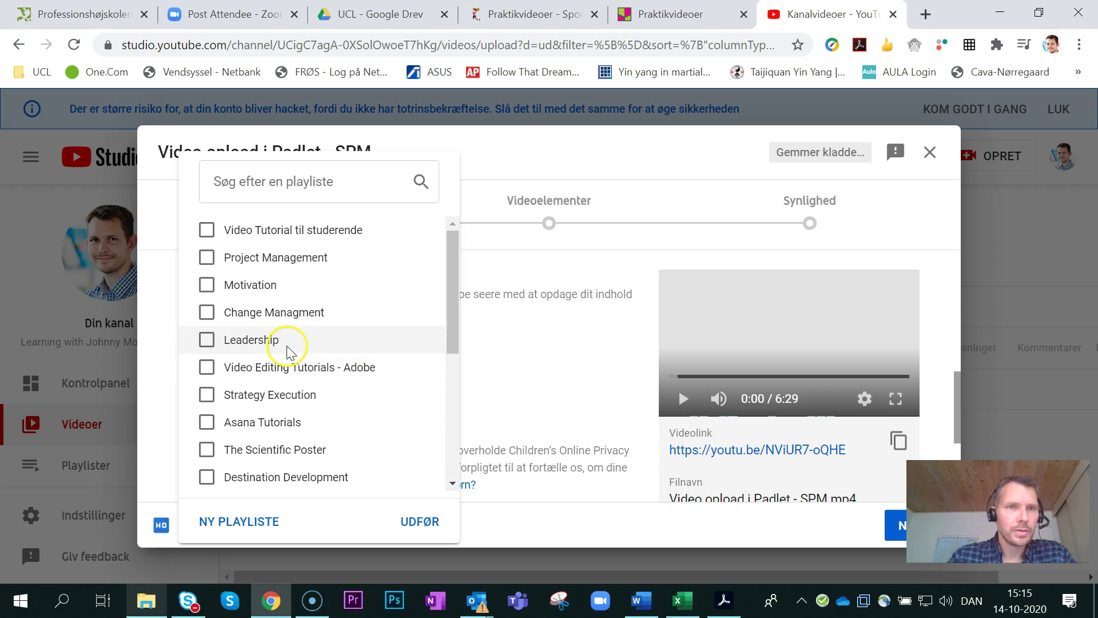
left_click(206, 229)
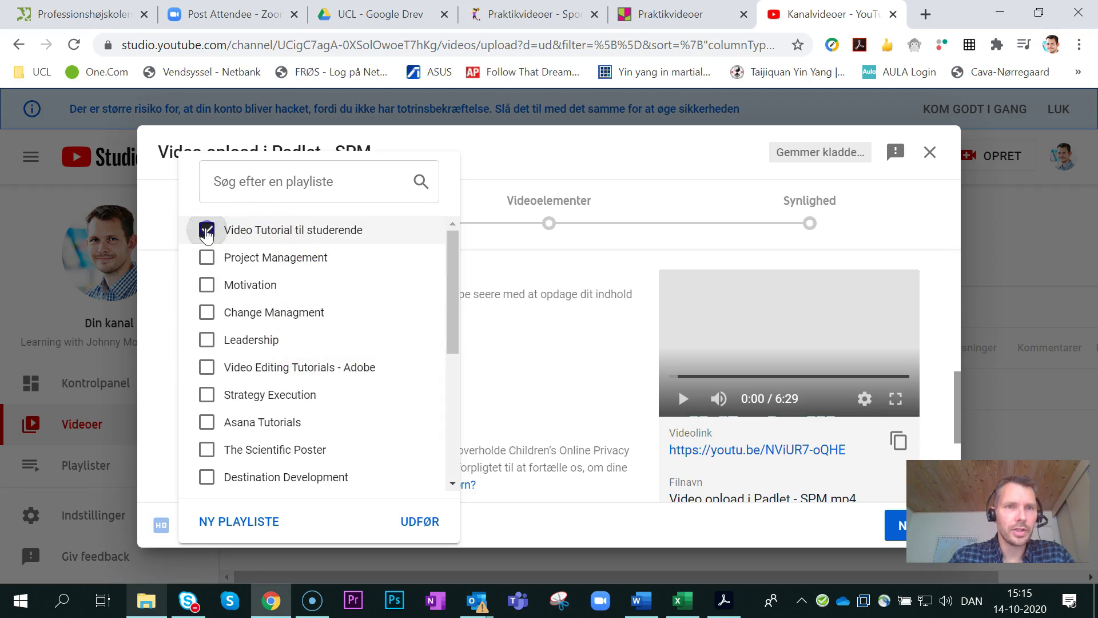
left_click(421, 522)
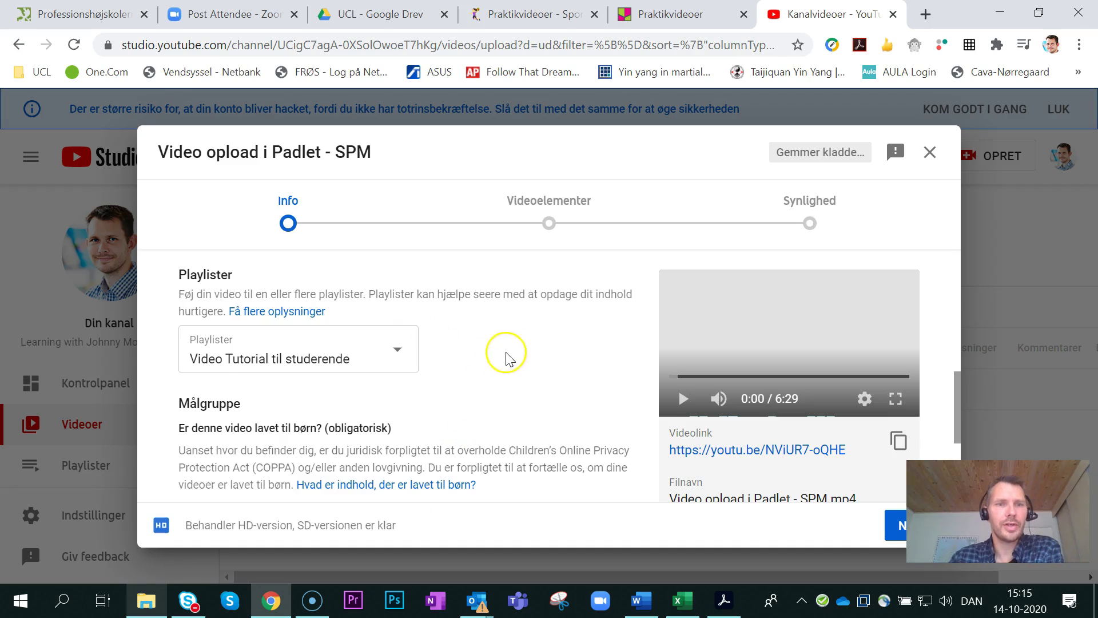
Step: Declare under the audience settings that the video is not made for children (Nej, den er ikke lavet til børn)
scroll(515, 352, "down", 2)
scroll(509, 400, "down", 2)
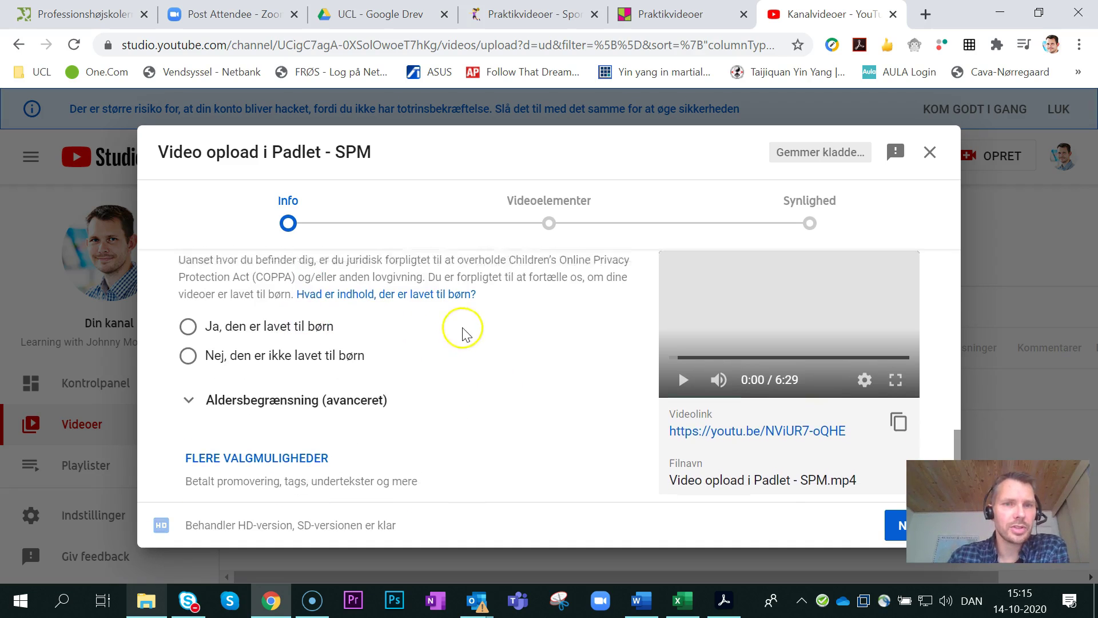
scroll(462, 331, "up", 1)
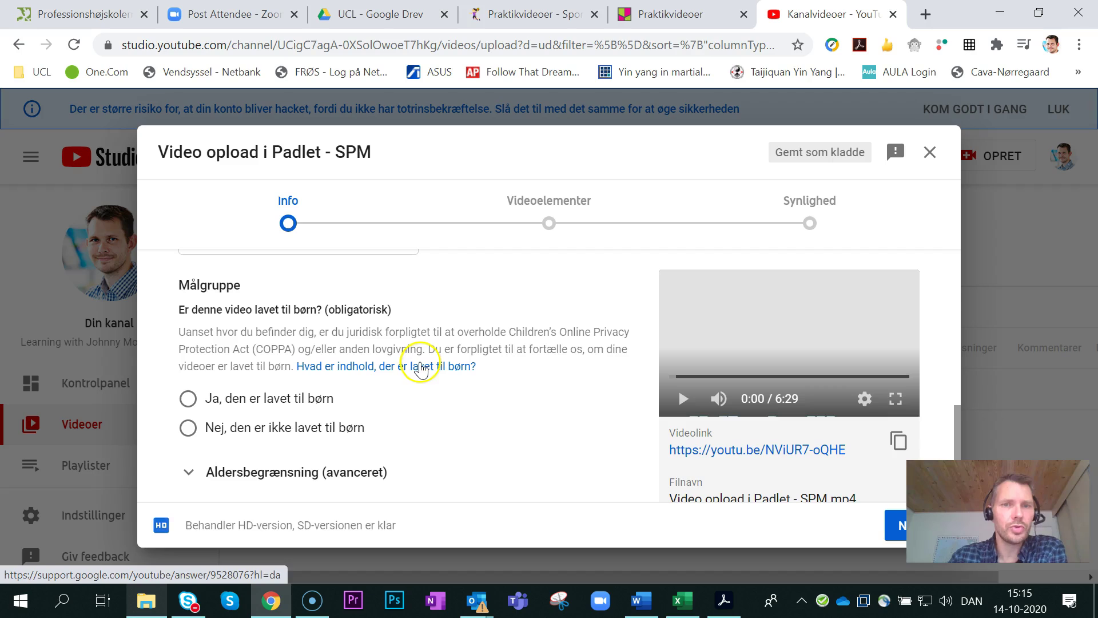
left_click(190, 433)
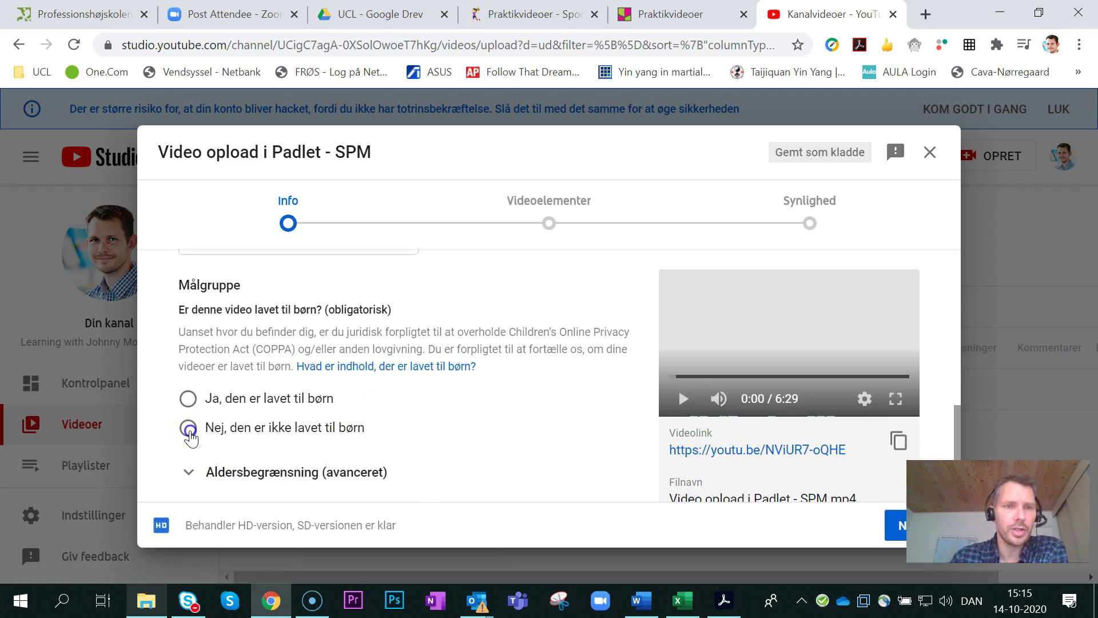
Step: Expand the advanced age restriction settings (Aldersbegrænsning) and show the video's additional options (Flere valgmuligheder)
scroll(474, 366, "down", 1)
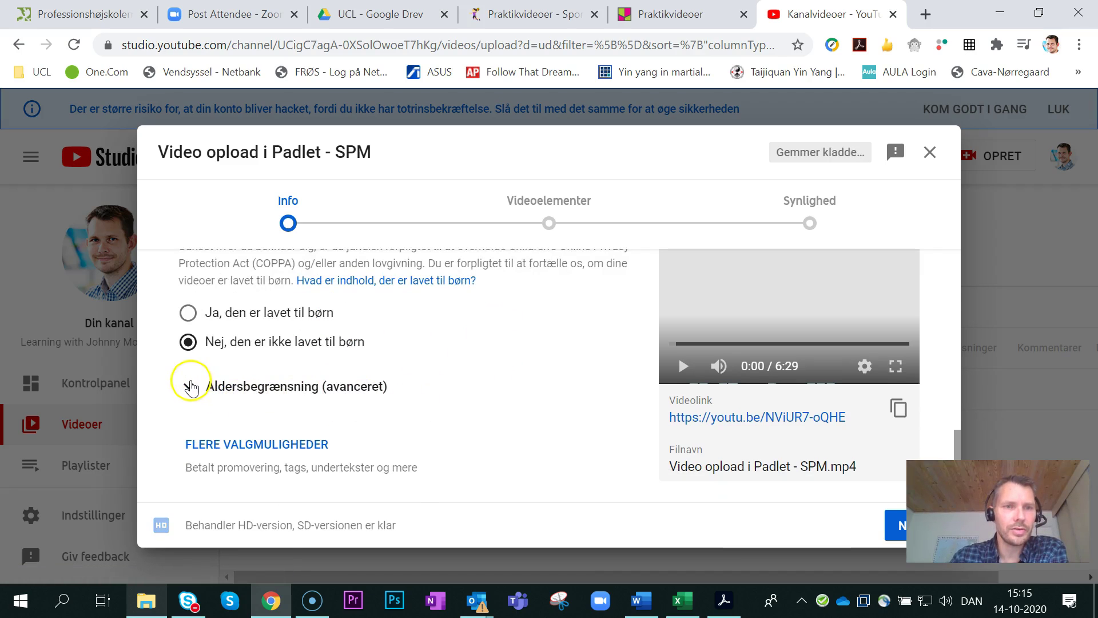
left_click(190, 388)
scroll(361, 350, "down", 2)
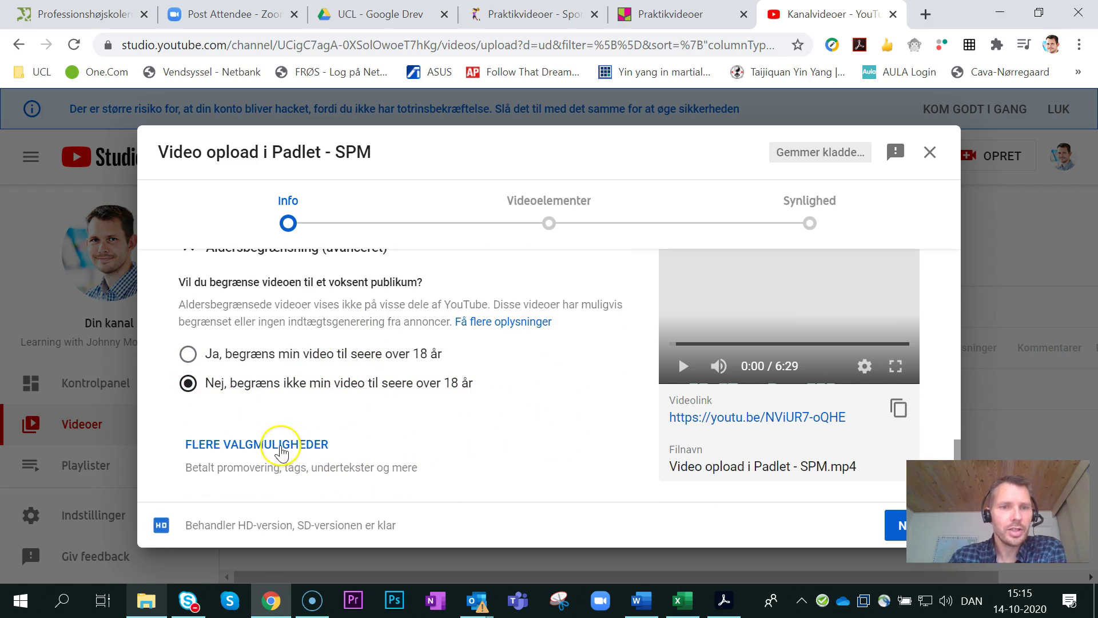
left_click(280, 446)
scroll(497, 400, "down", 1)
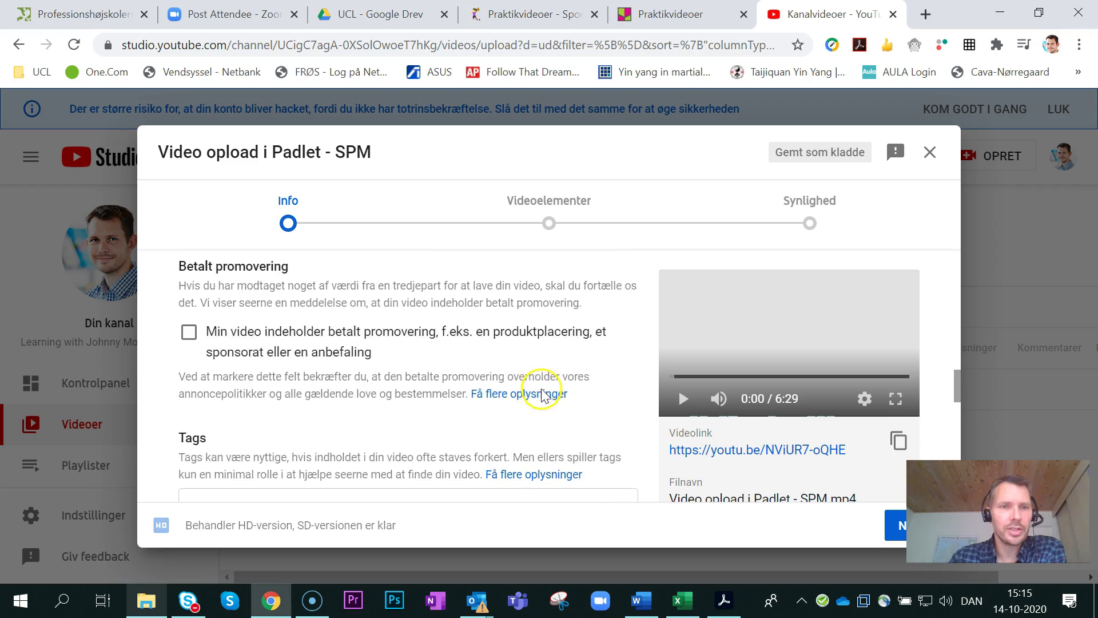
Step: Set the video language (Videosprog) to Dansk
scroll(542, 394, "down", 3)
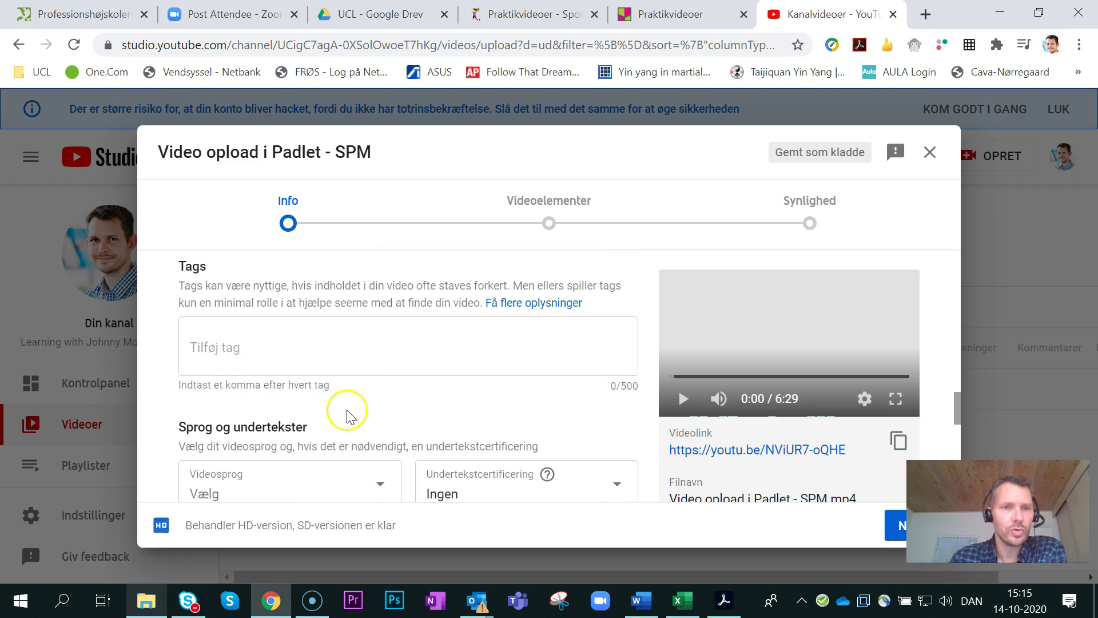
scroll(372, 400, "down", 2)
left_click(381, 400)
scroll(314, 312, "down", 5)
scroll(314, 307, "down", 4)
left_click(246, 311)
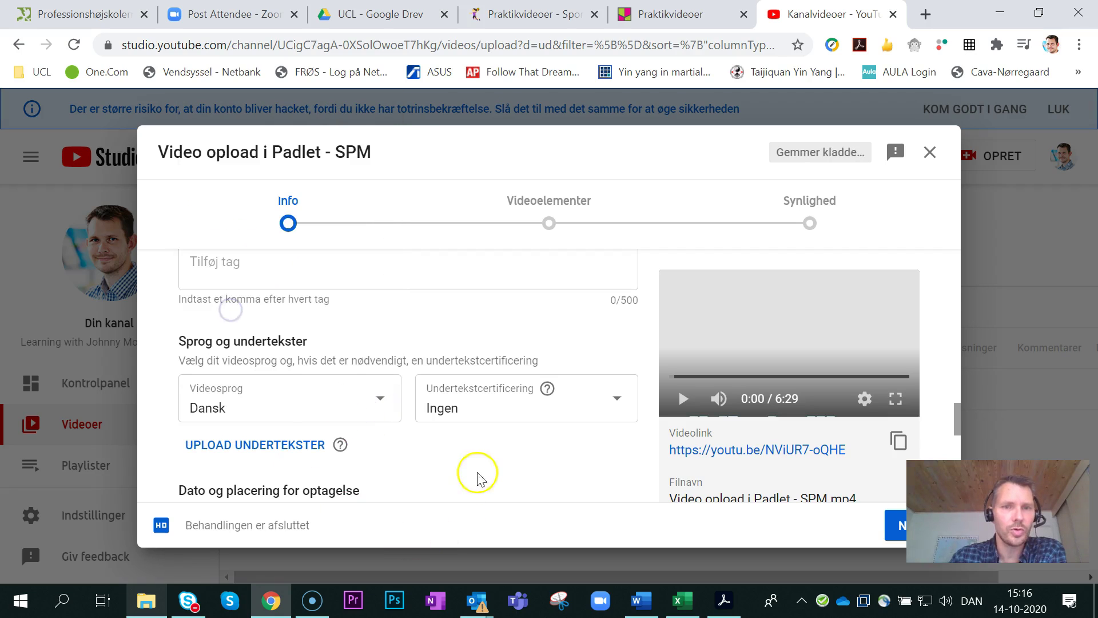
Step: Set the recording date to 14. okt. 2020 and the video location to Denmark
scroll(451, 452, "down", 2)
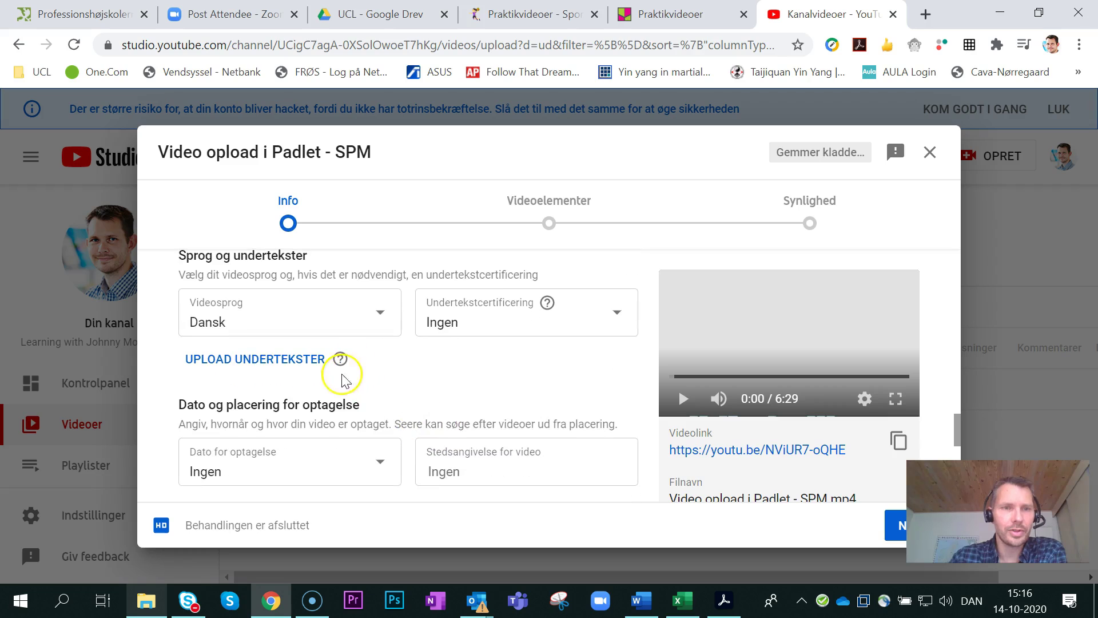
scroll(440, 374, "down", 2)
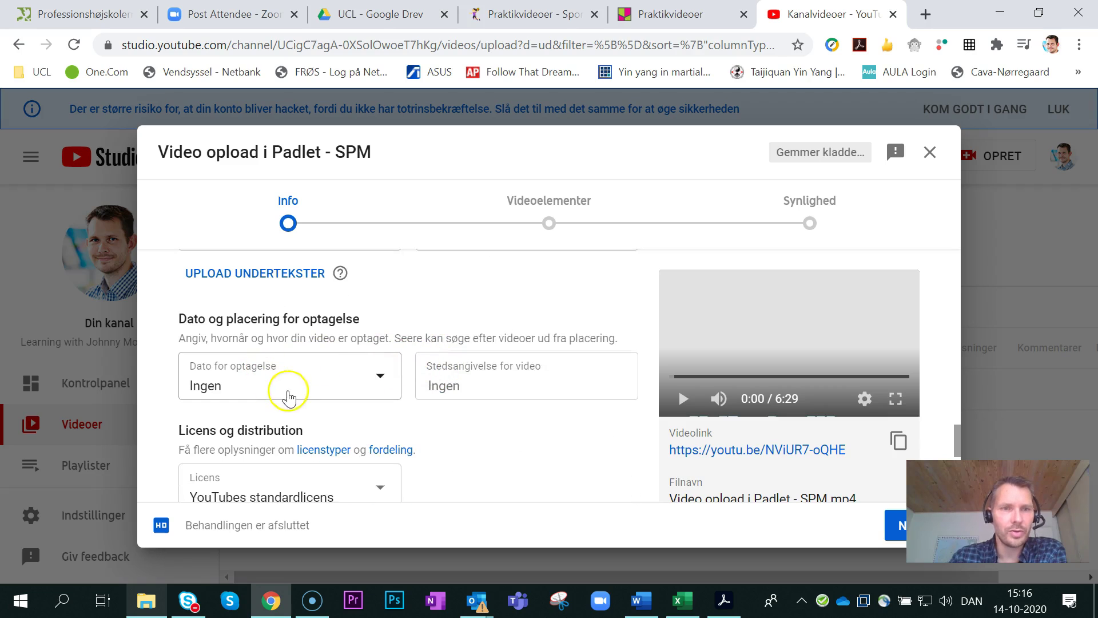
left_click(381, 378)
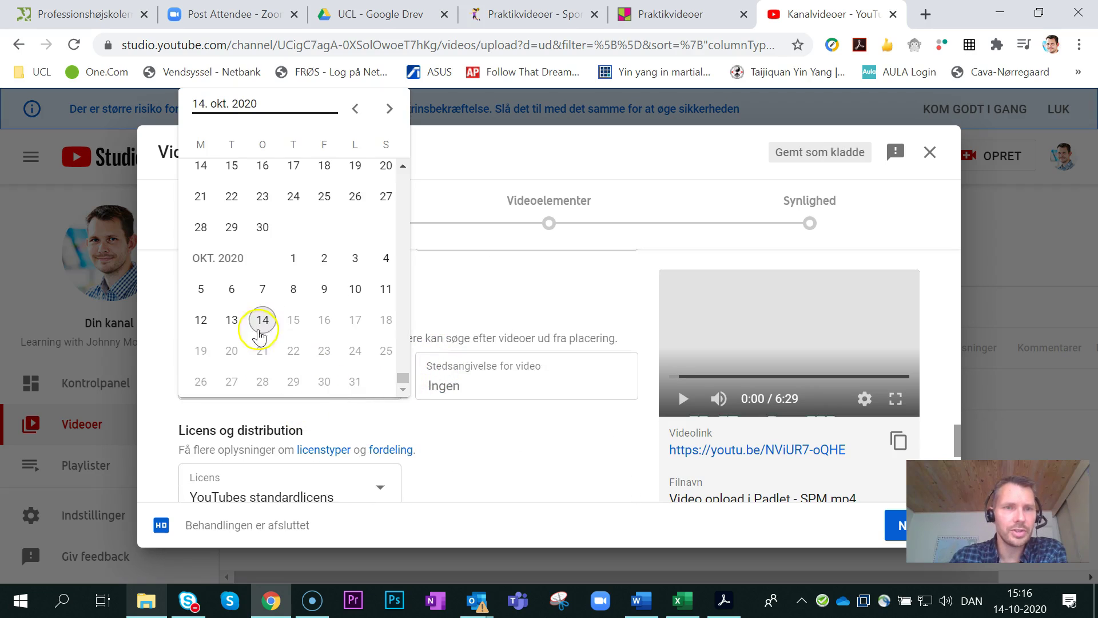
left_click(259, 319)
left_click(463, 389)
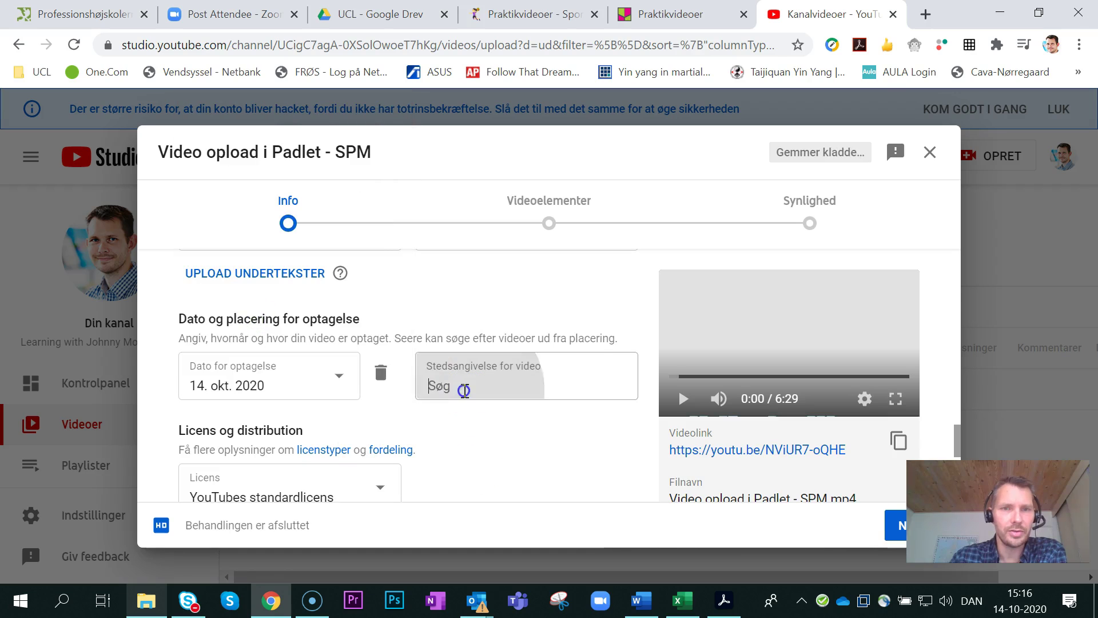
type("De")
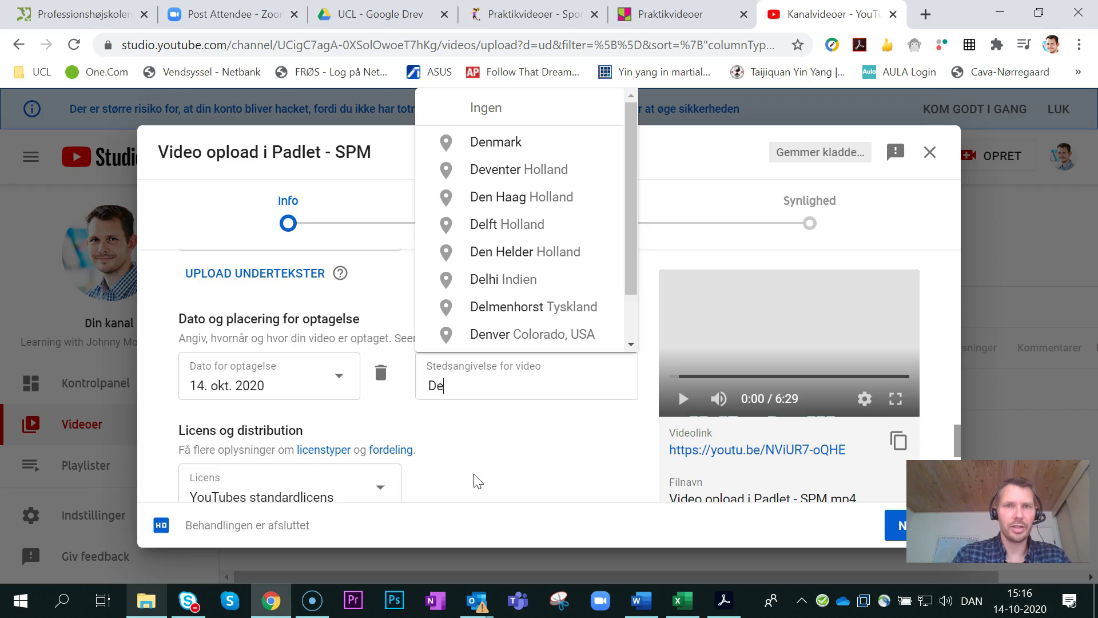
left_click(526, 144)
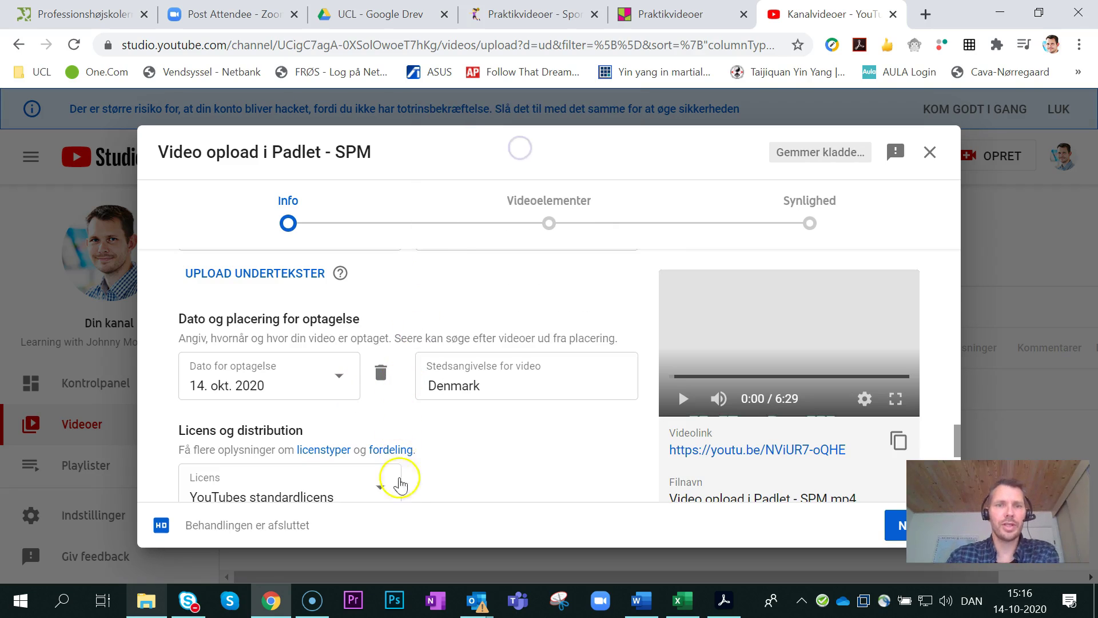
Step: Review the licence, category and comment settings, and recheck the title, thumbnail, age restriction and paid promotion details
scroll(481, 421, "down", 3)
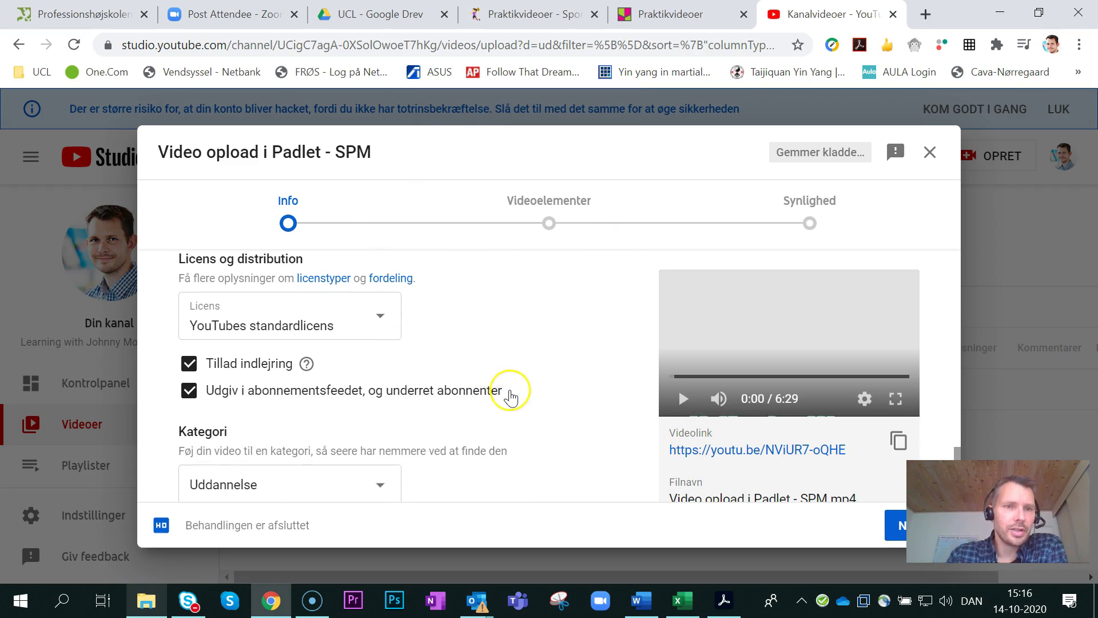
scroll(510, 396, "down", 3)
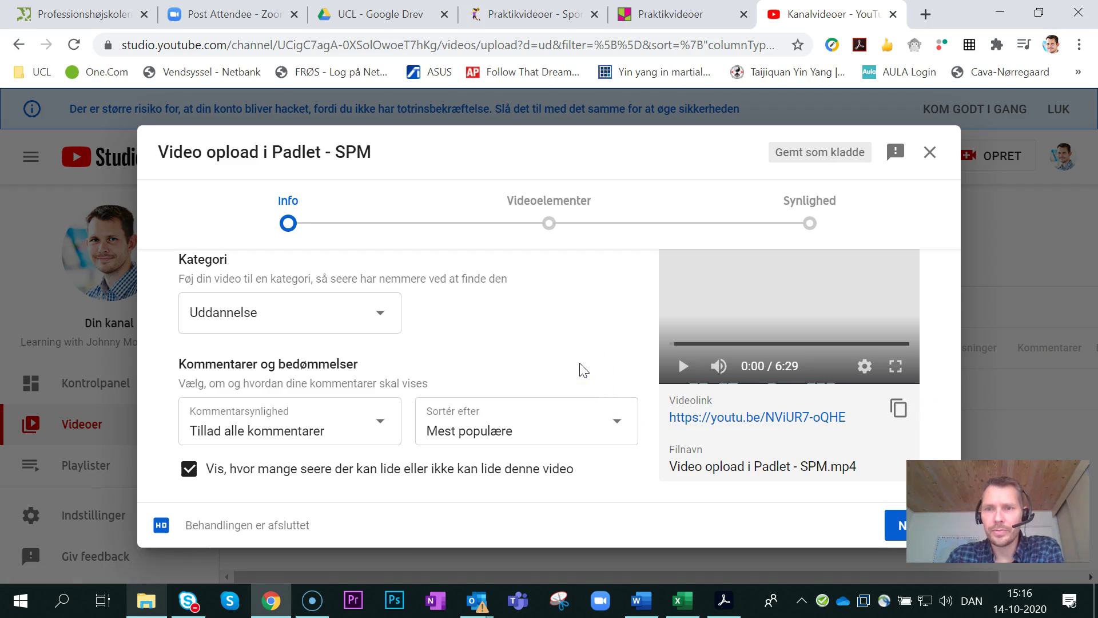
scroll(550, 352, "down", 10)
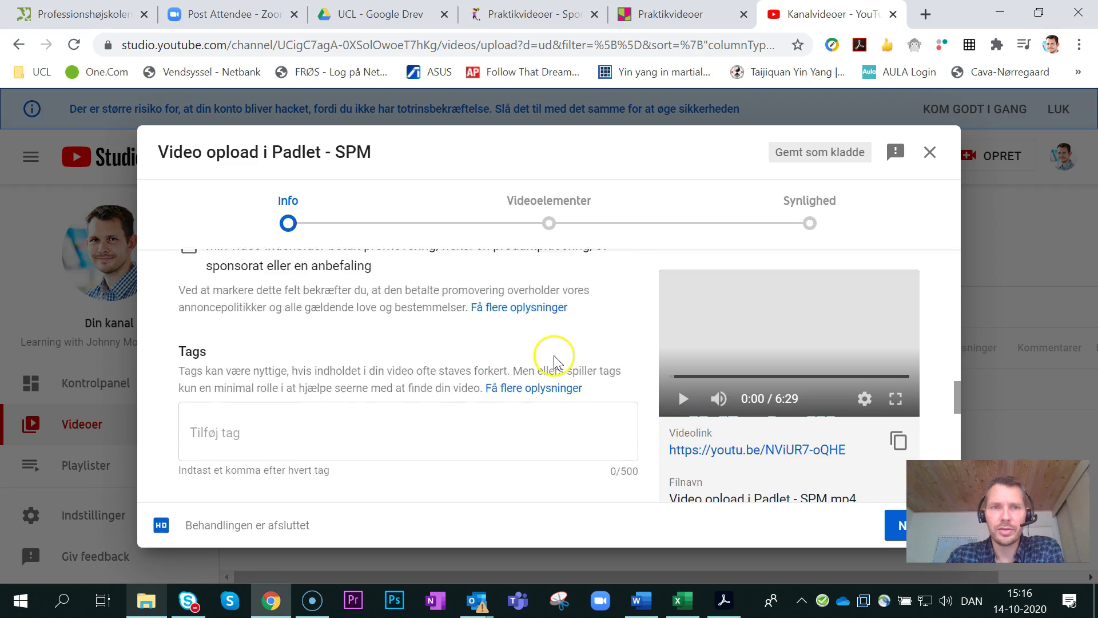
scroll(554, 360, "up", 10)
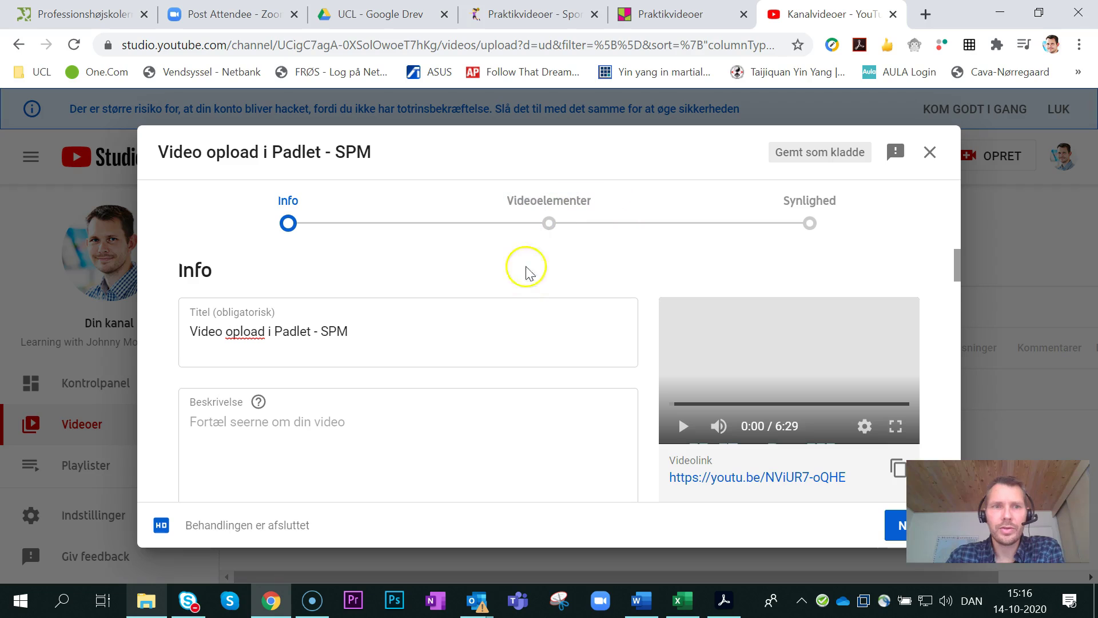
scroll(365, 337, "down", 3)
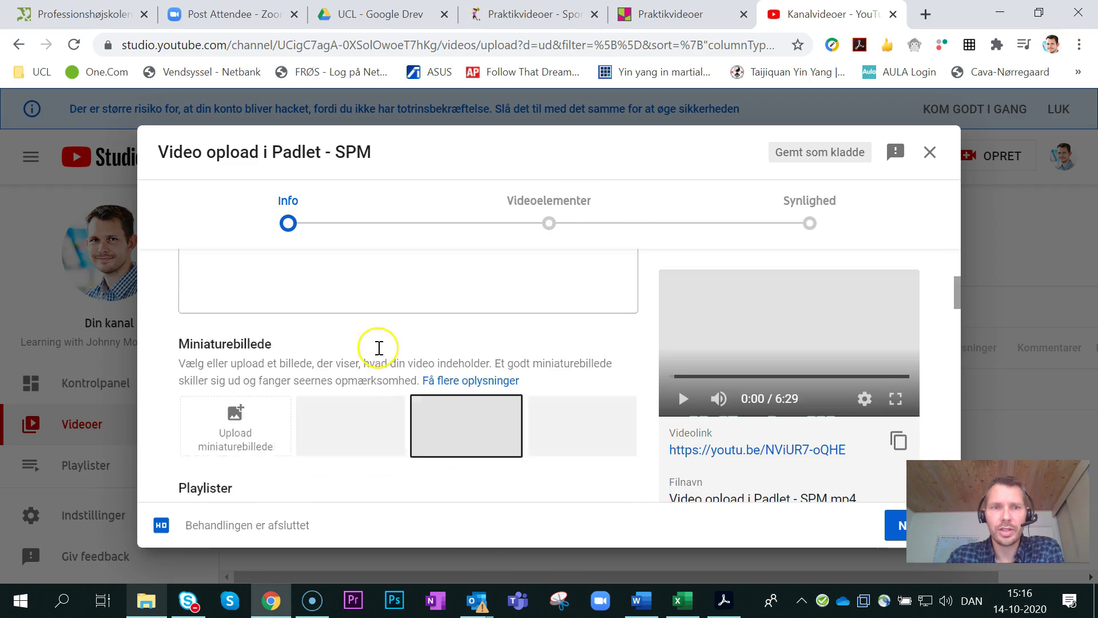
scroll(380, 351, "down", 1)
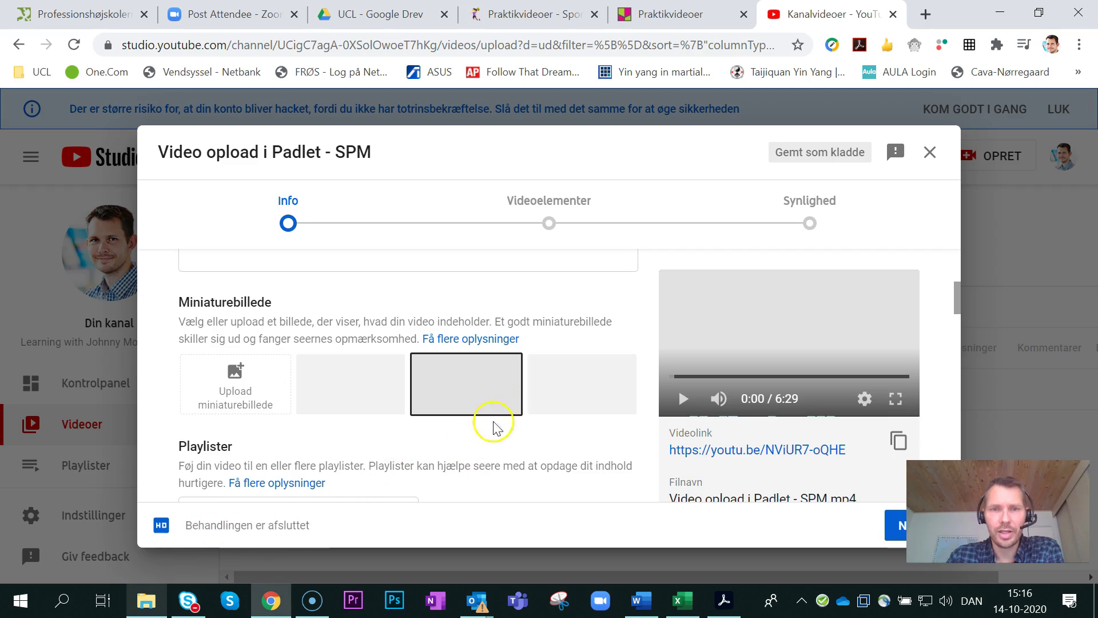
scroll(549, 423, "down", 12)
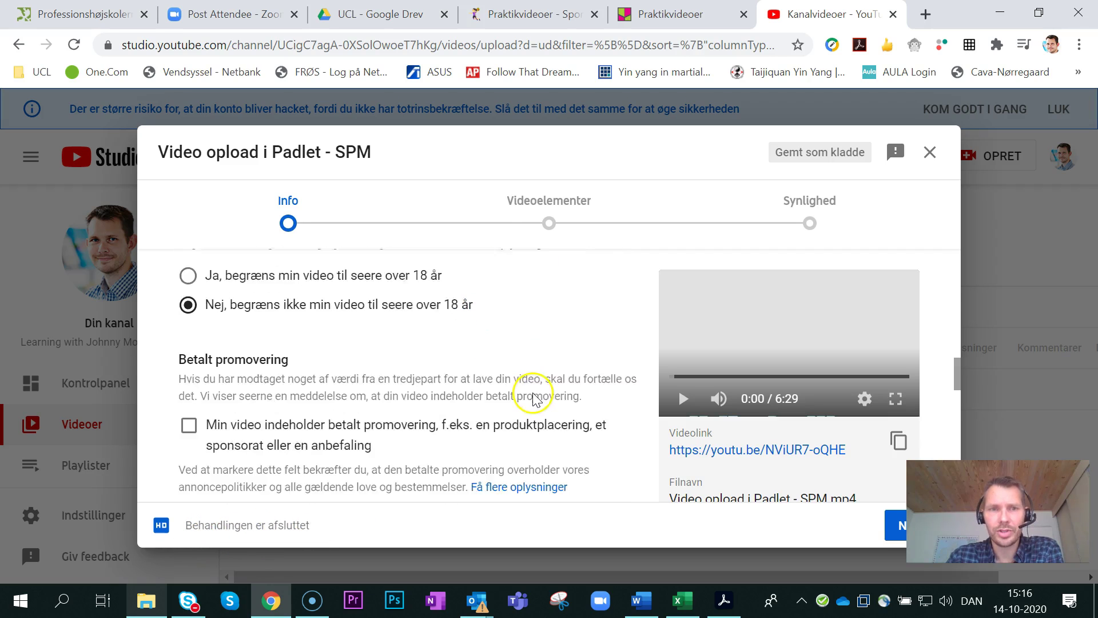
scroll(526, 398, "down", 3)
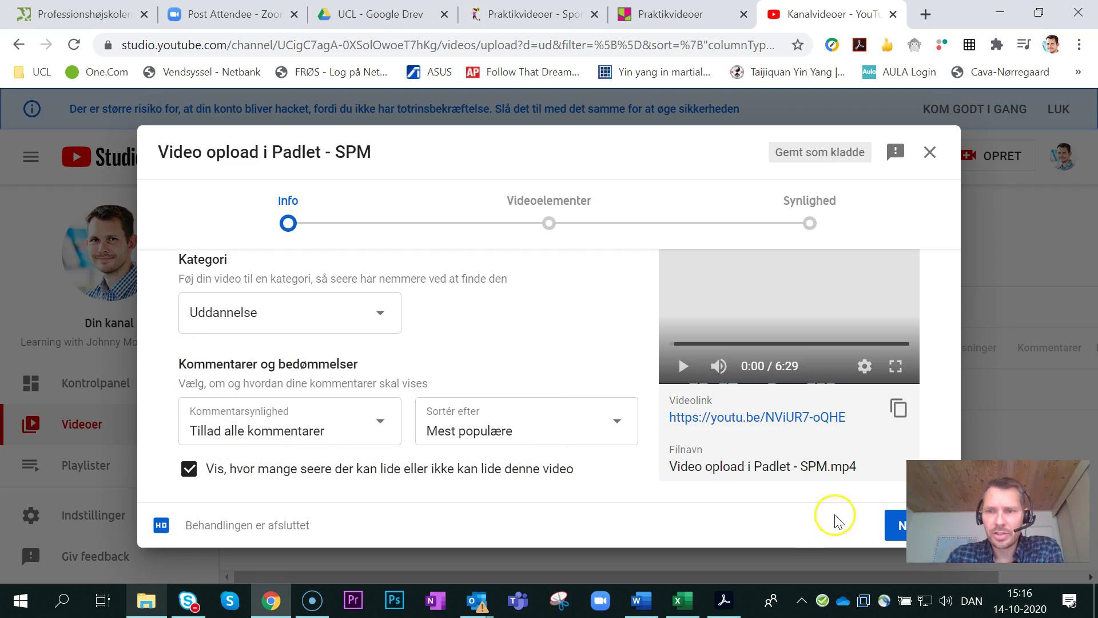
Step: Proceed past the video elements without adding any, and review the visibility, scheduling and pre-publishing guidance
left_click(895, 538)
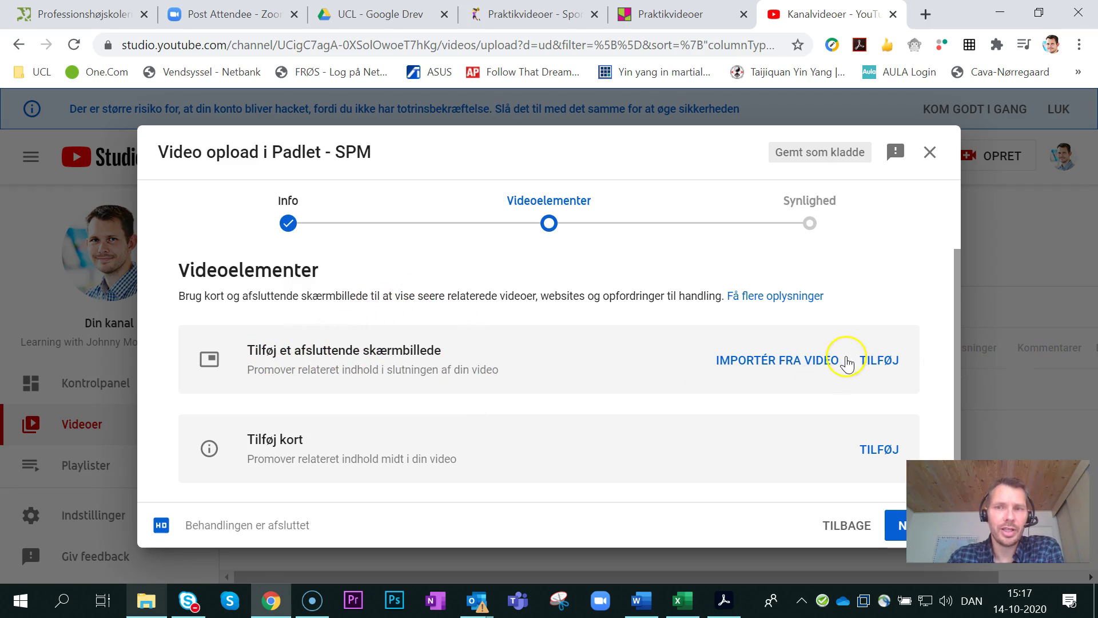
scroll(589, 481, "down", 1)
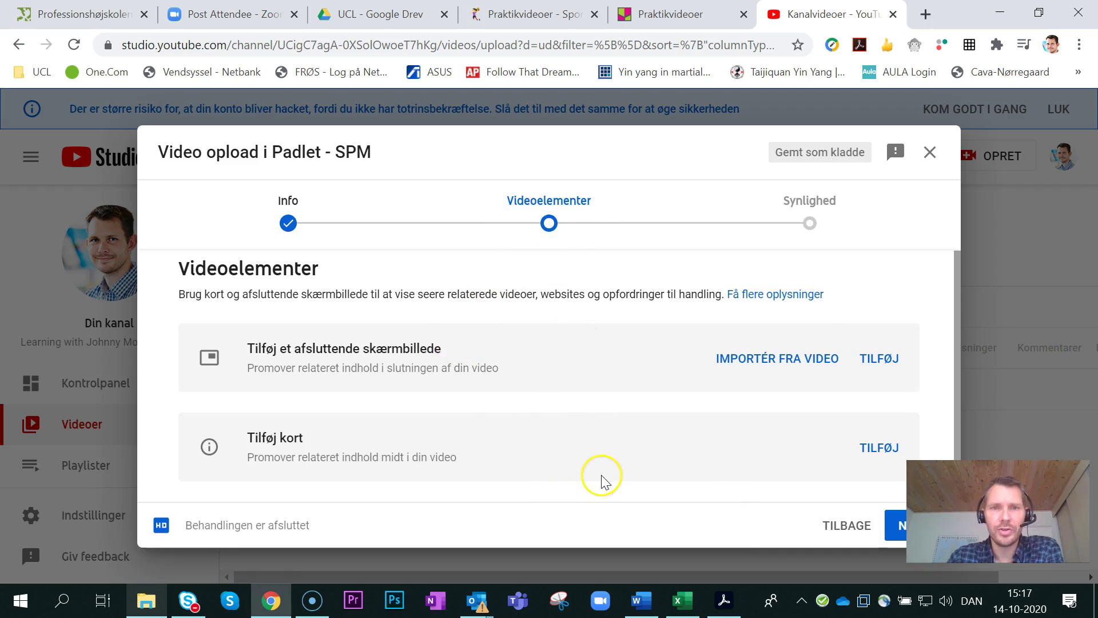
left_click(894, 536)
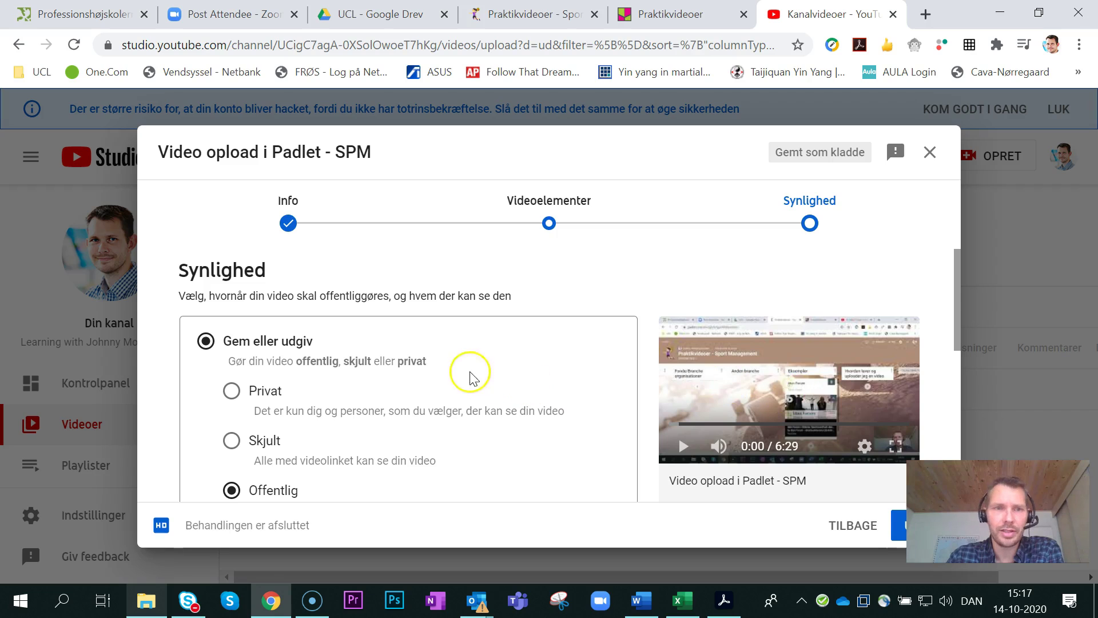
scroll(351, 368, "down", 2)
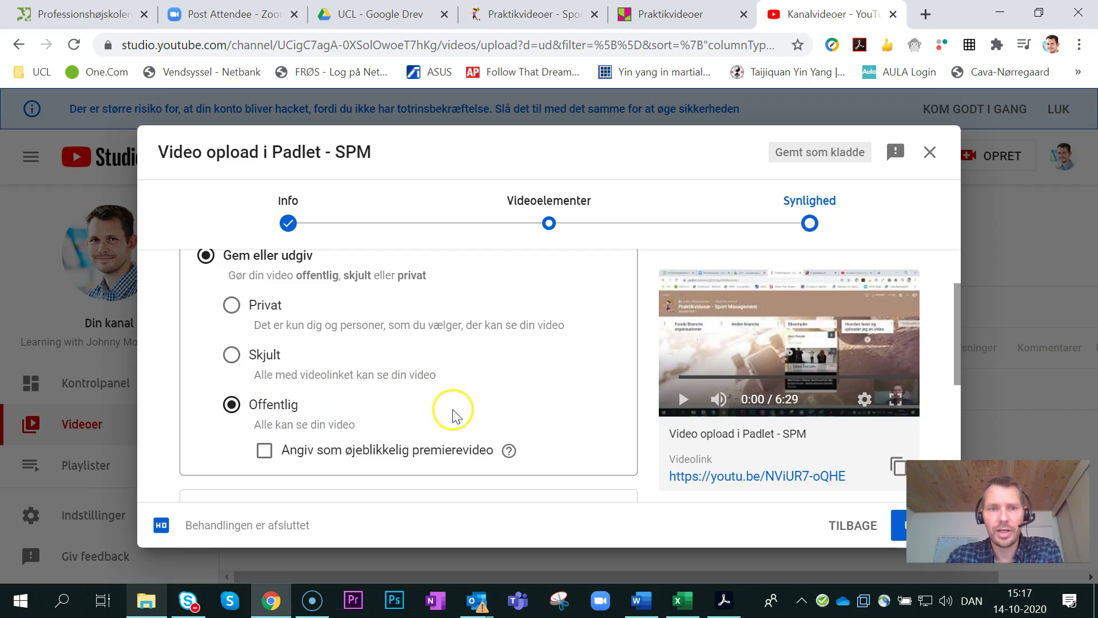
scroll(594, 397, "down", 3)
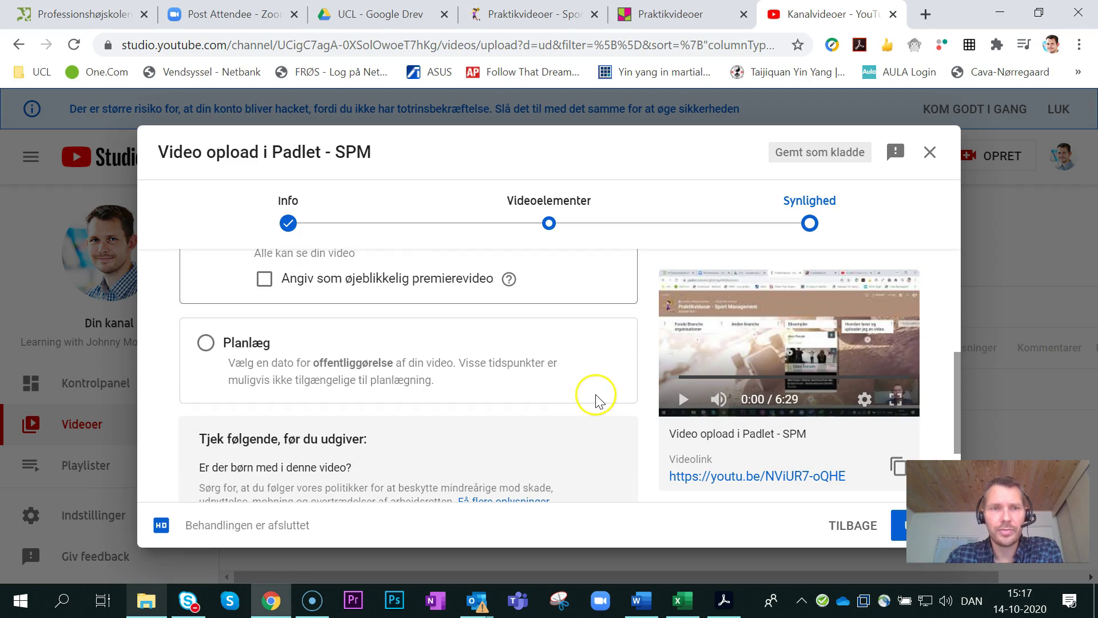
scroll(559, 362, "down", 2)
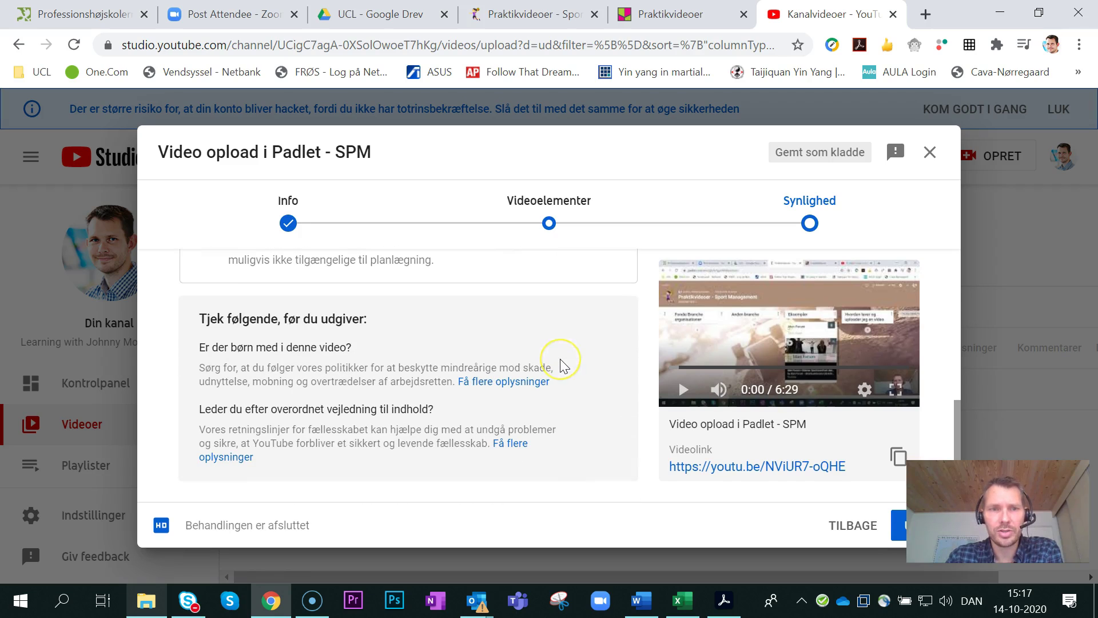
scroll(560, 366, "up", 5)
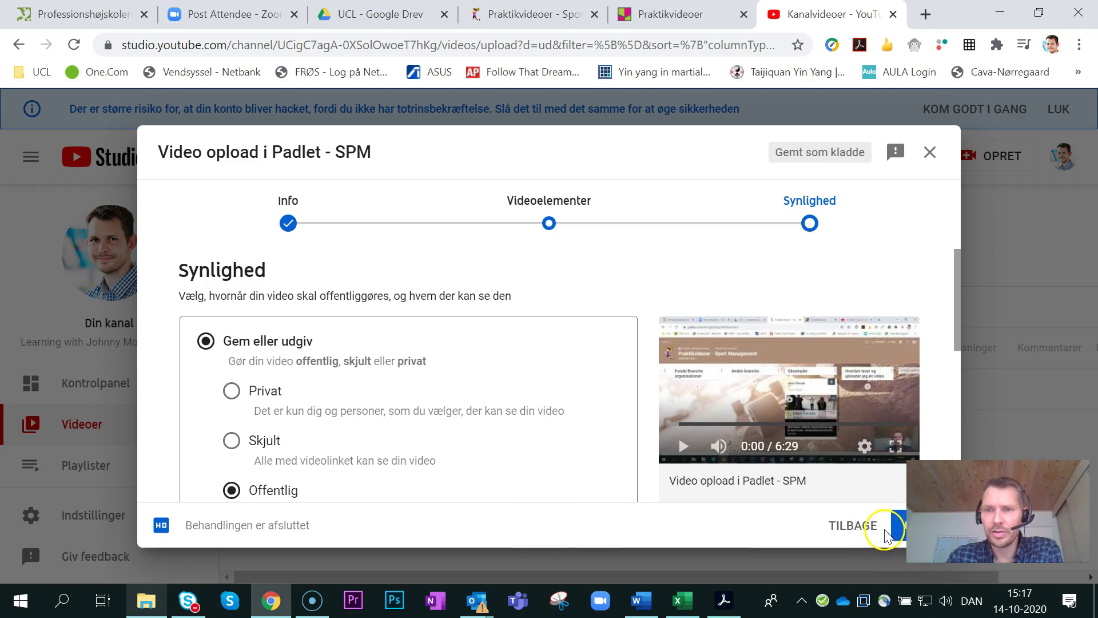
Step: Return to the Info stage and check the generated thumbnail choices
left_click(849, 530)
left_click(847, 530)
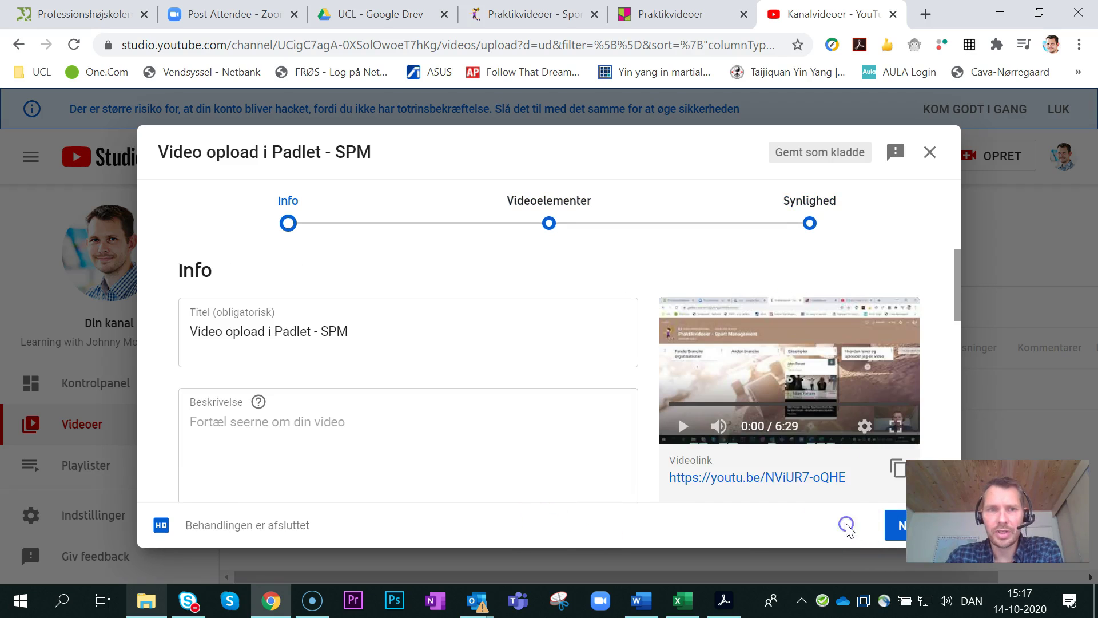
scroll(547, 412, "down", 5)
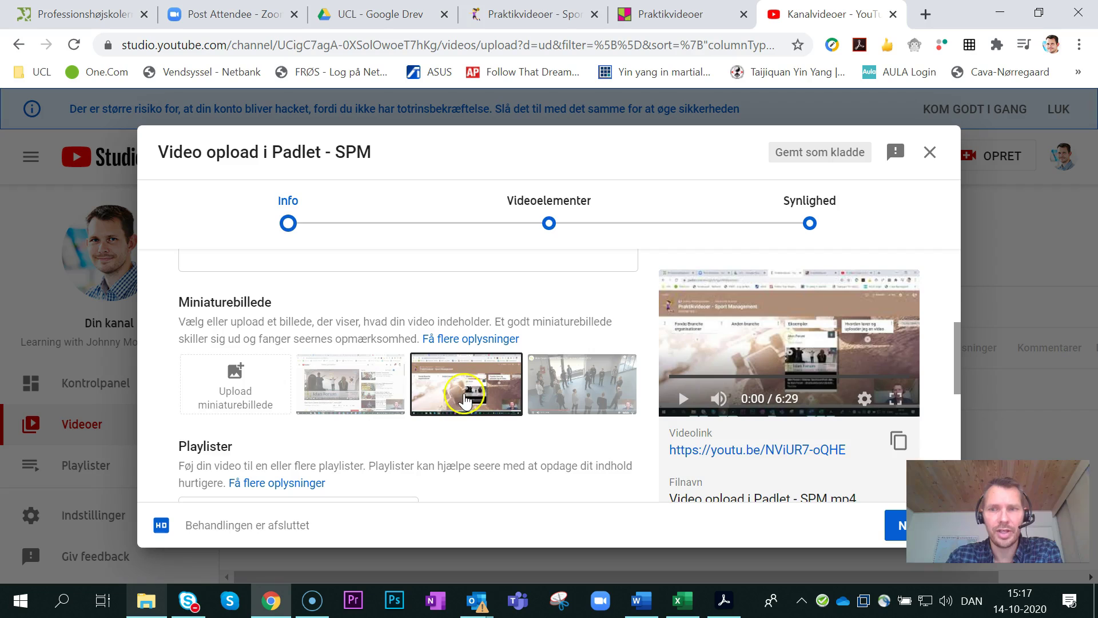
Step: Publish the video with Offentlig visibility and copy its video link from the sharing dialog
left_click(893, 535)
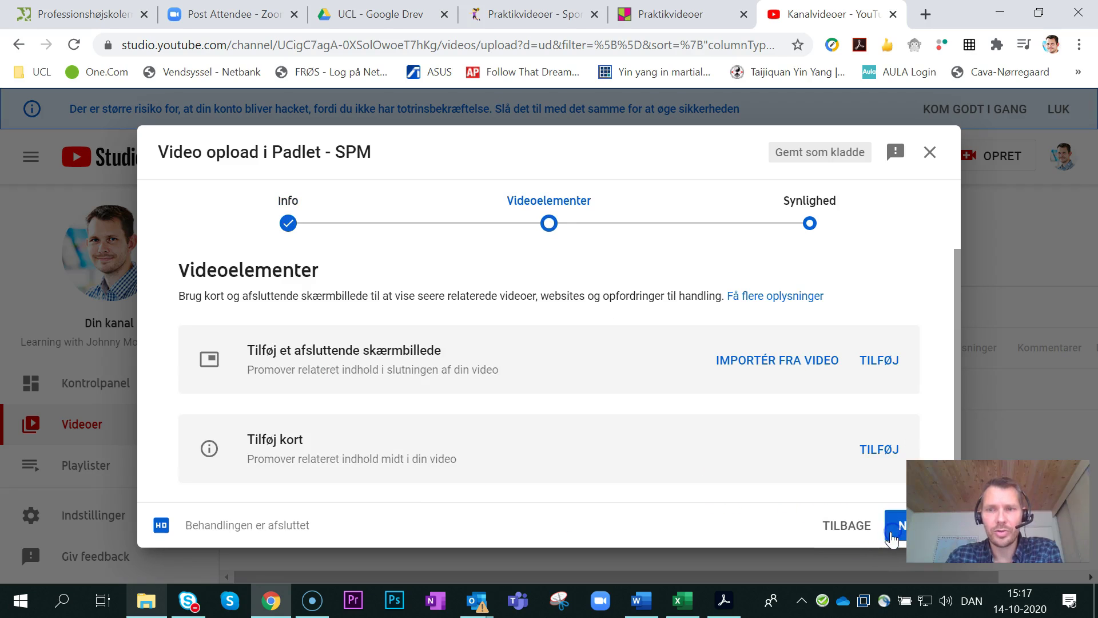
left_click(896, 538)
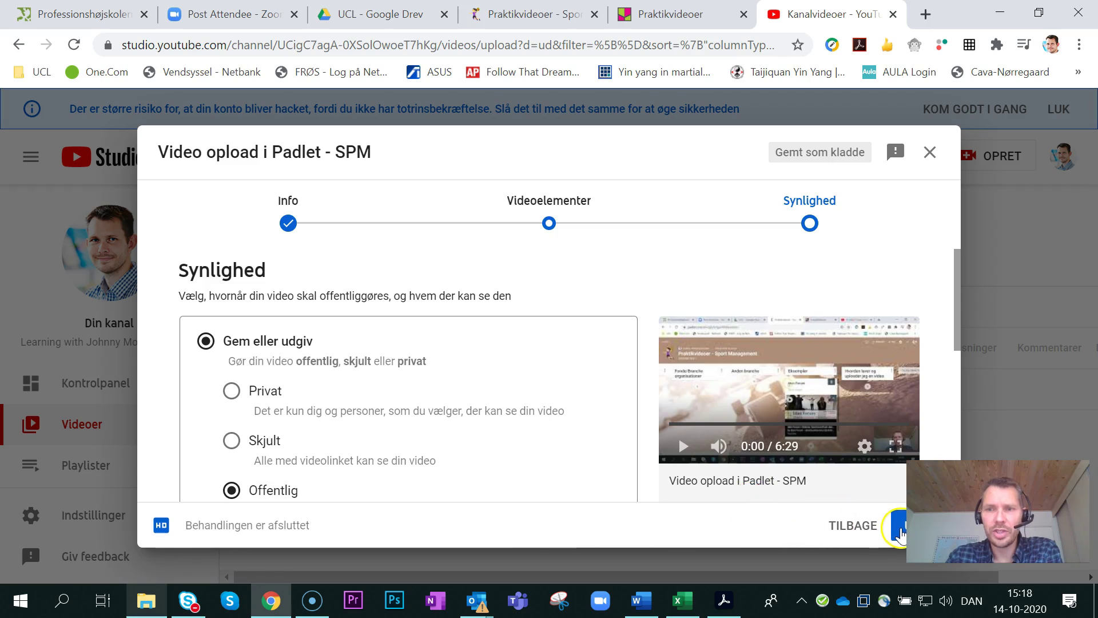
left_click(899, 533)
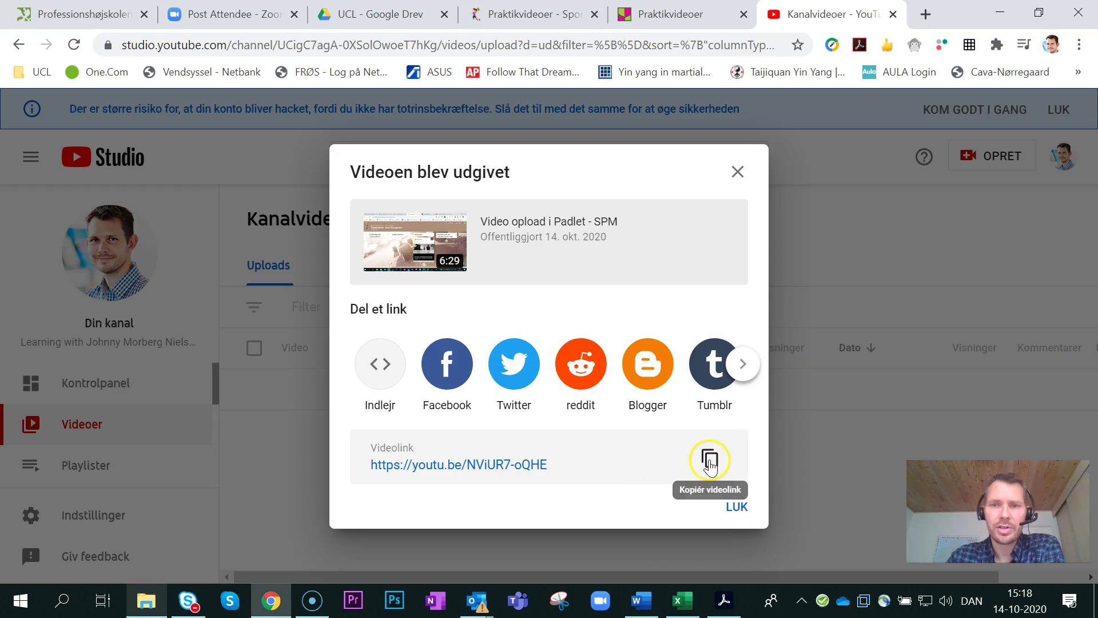
left_click(709, 462)
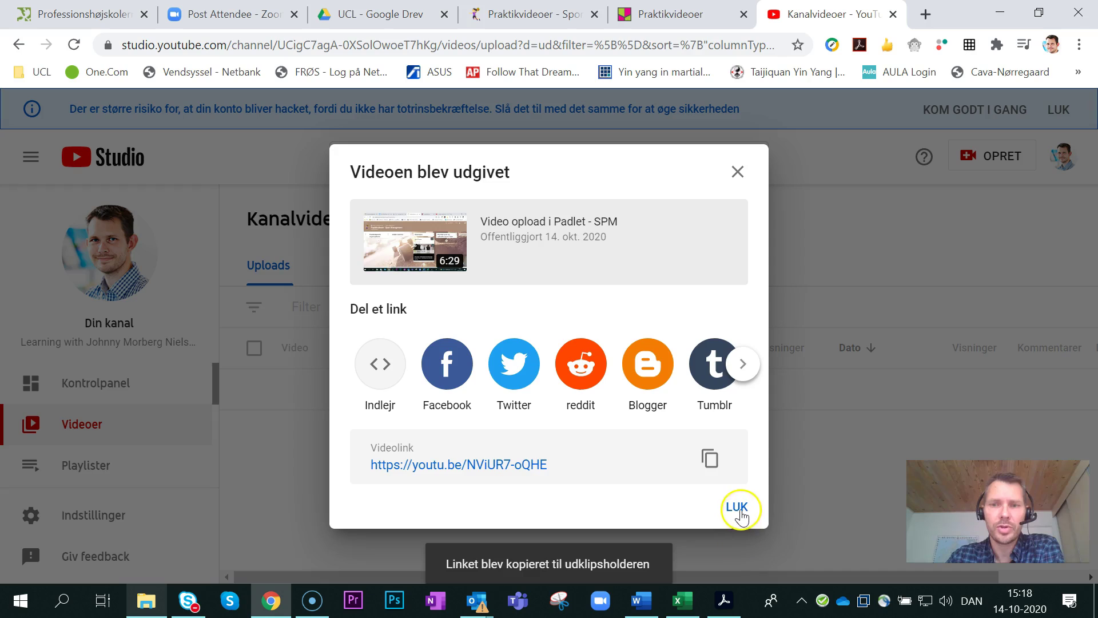
left_click(737, 509)
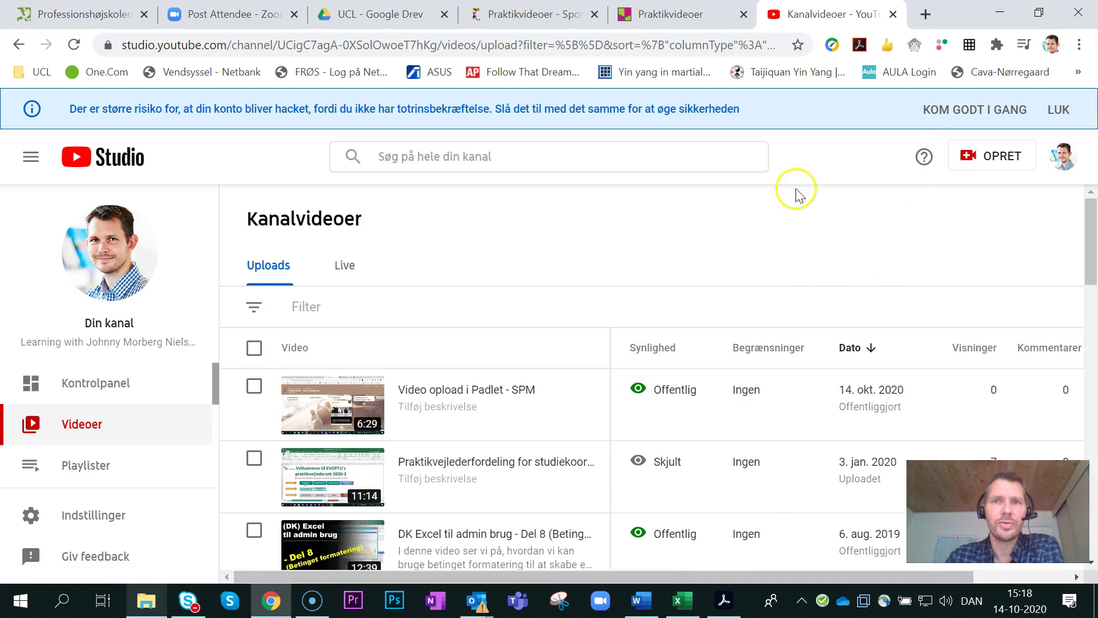
Step: In the Padlet column "Hvordan laver og uploader jeg en video", add a post titled "Opload af video i YouTube" with text "oploader jeres video til YouTube."
left_click(529, 15)
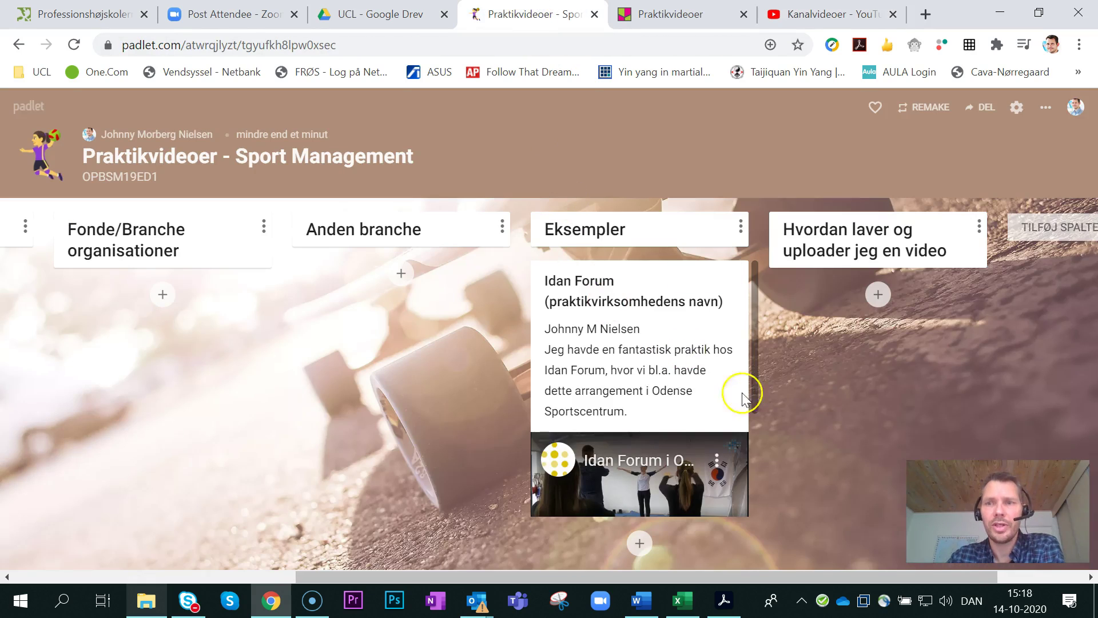
left_click(879, 296)
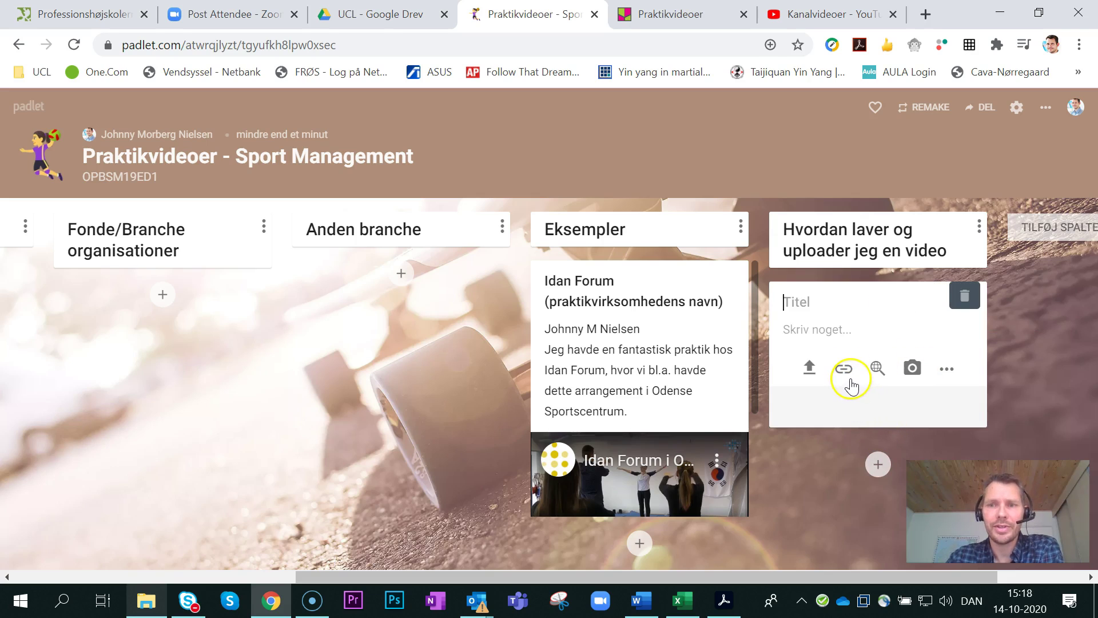
type("Opload")
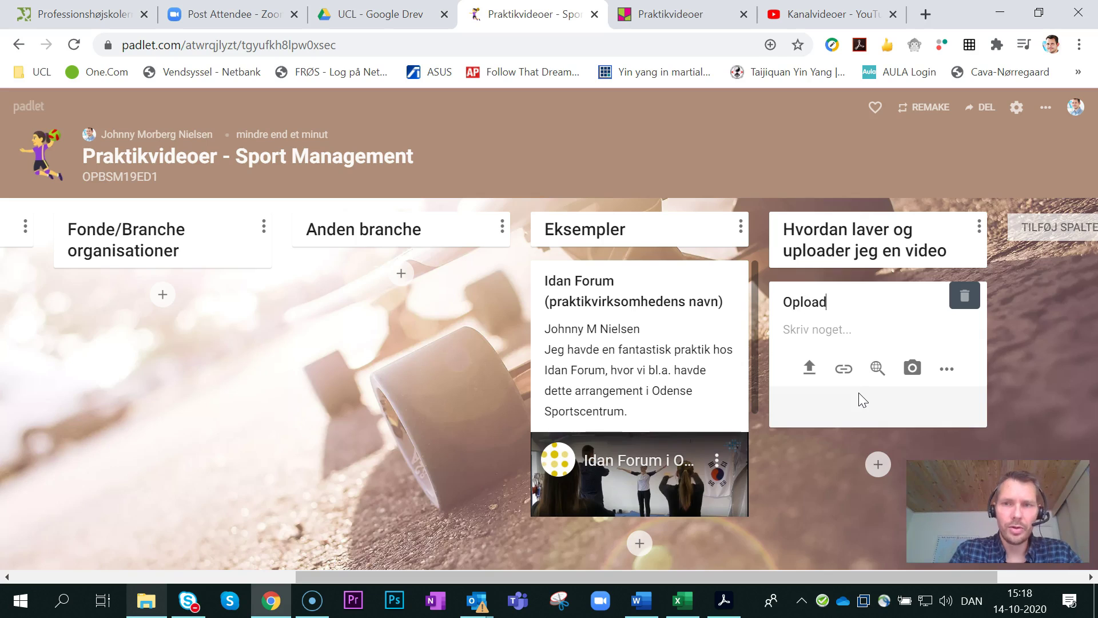
type(" af video")
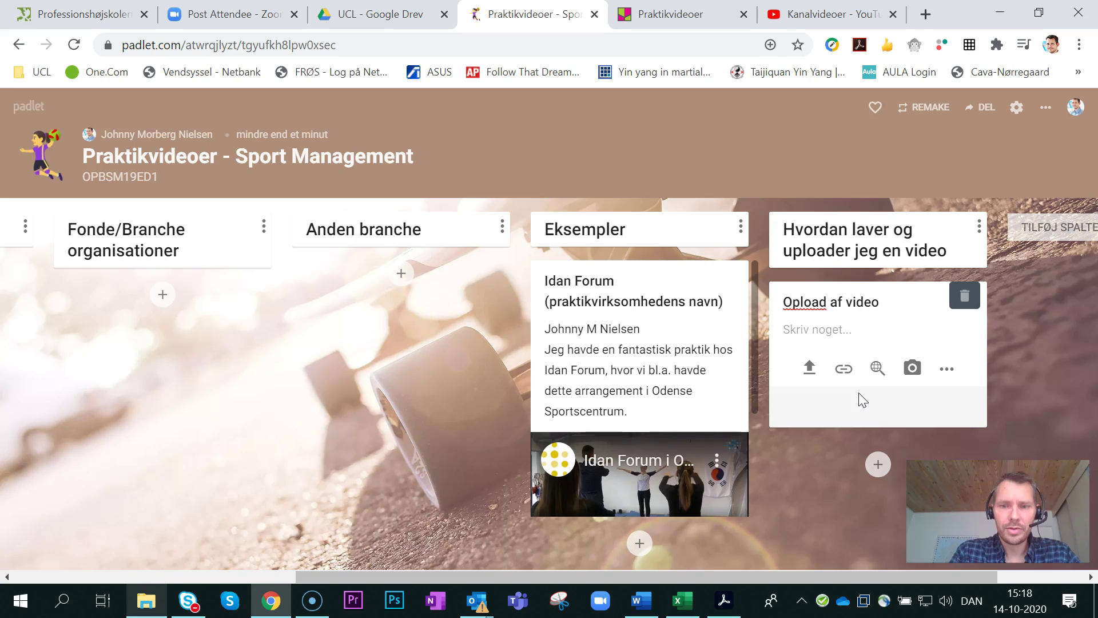
type(" i YouTube")
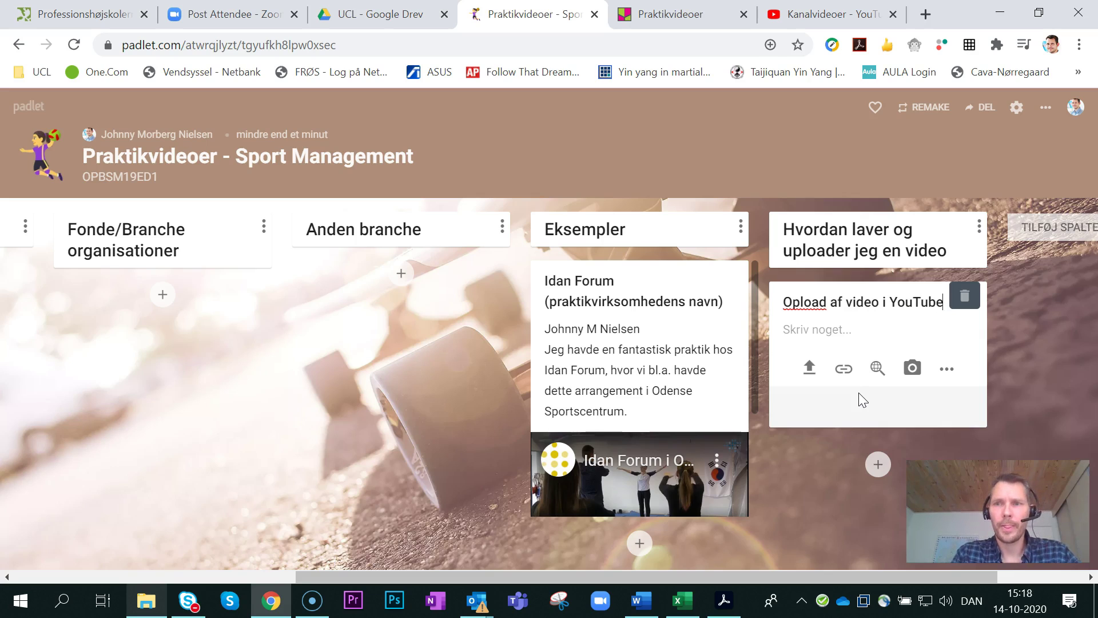
left_click(841, 331)
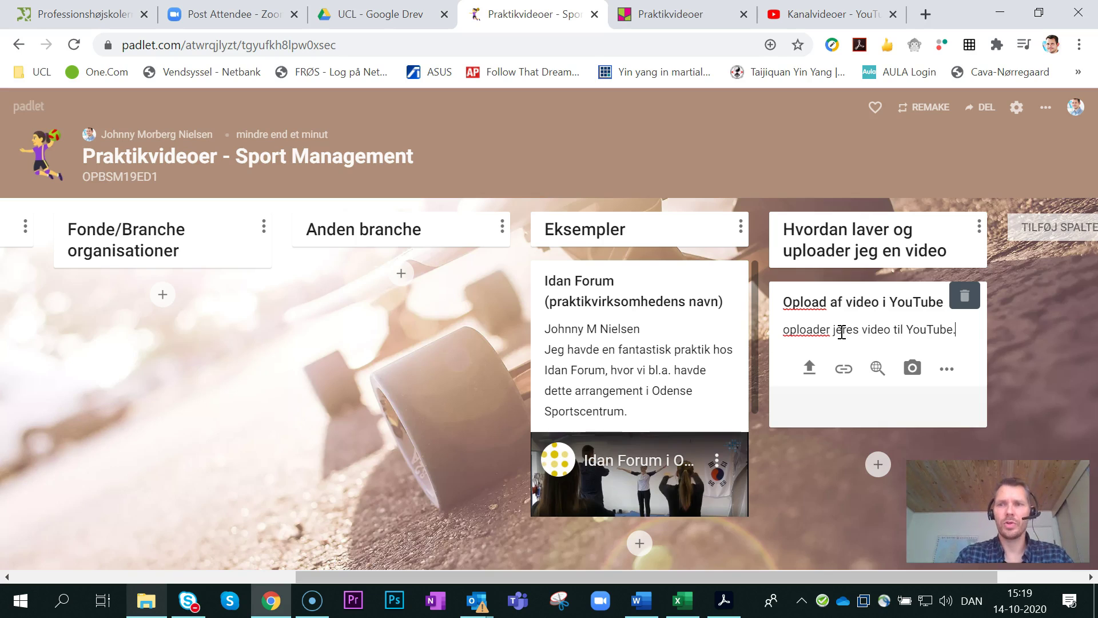
left_click(844, 371)
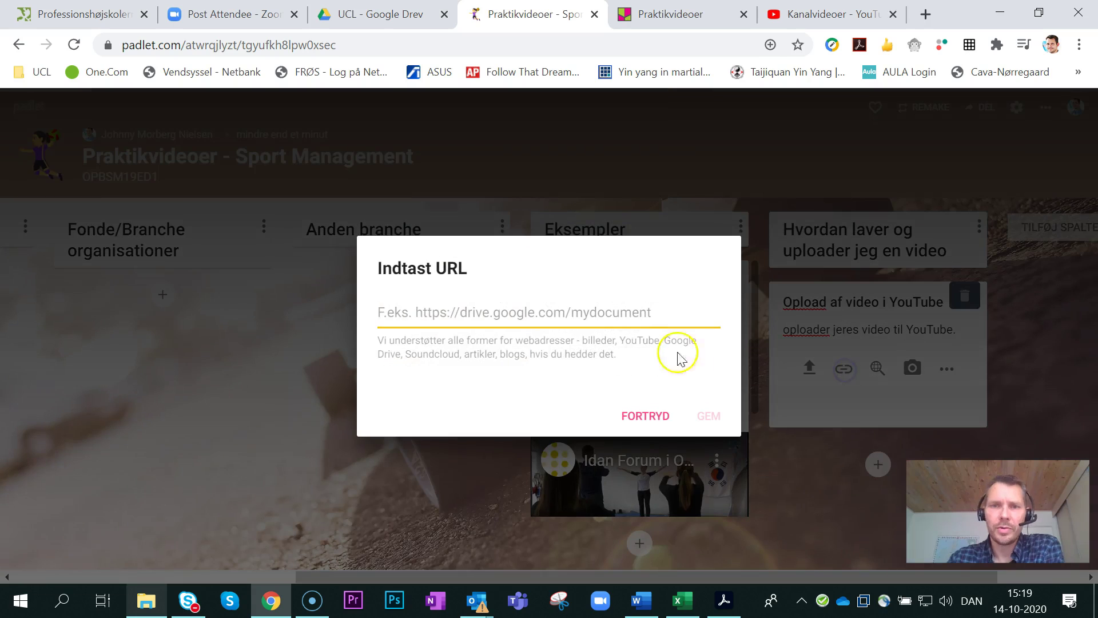
type("https://youtu.be/NViUR7-oQHE")
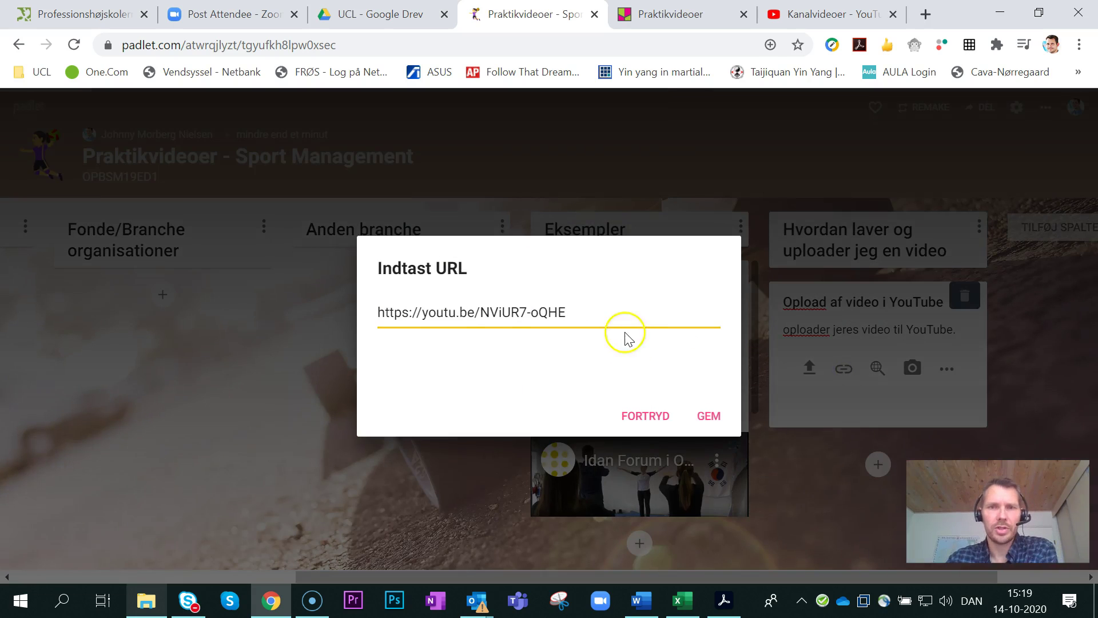
left_click(708, 417)
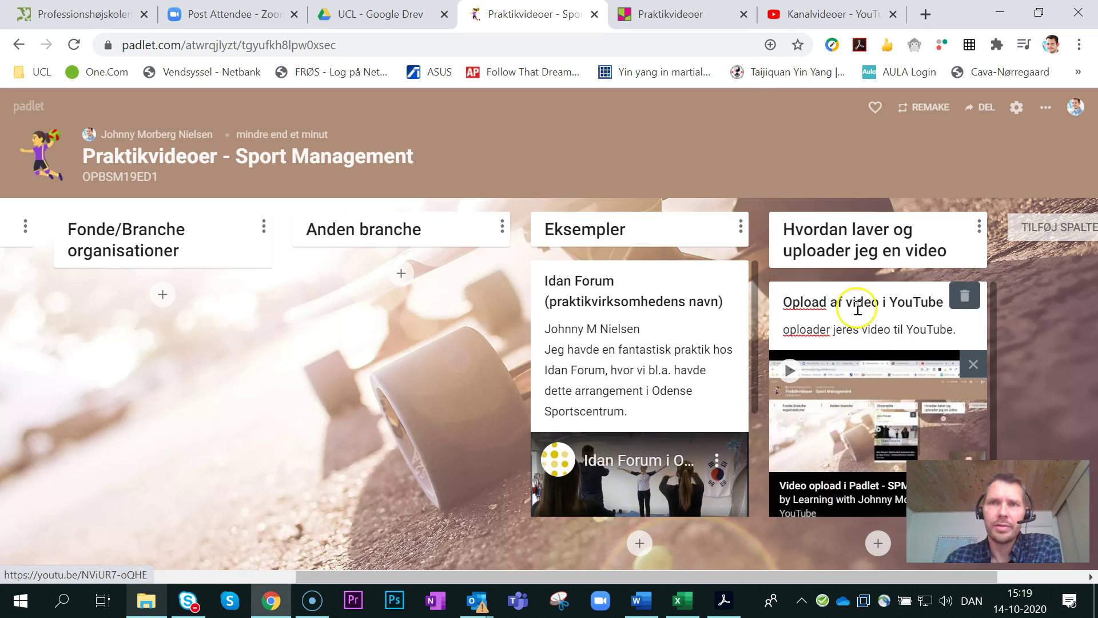
Step: Switch to YouTube, go to youtube.com, and open the channel's video list through YouTube Studio
left_click(824, 14)
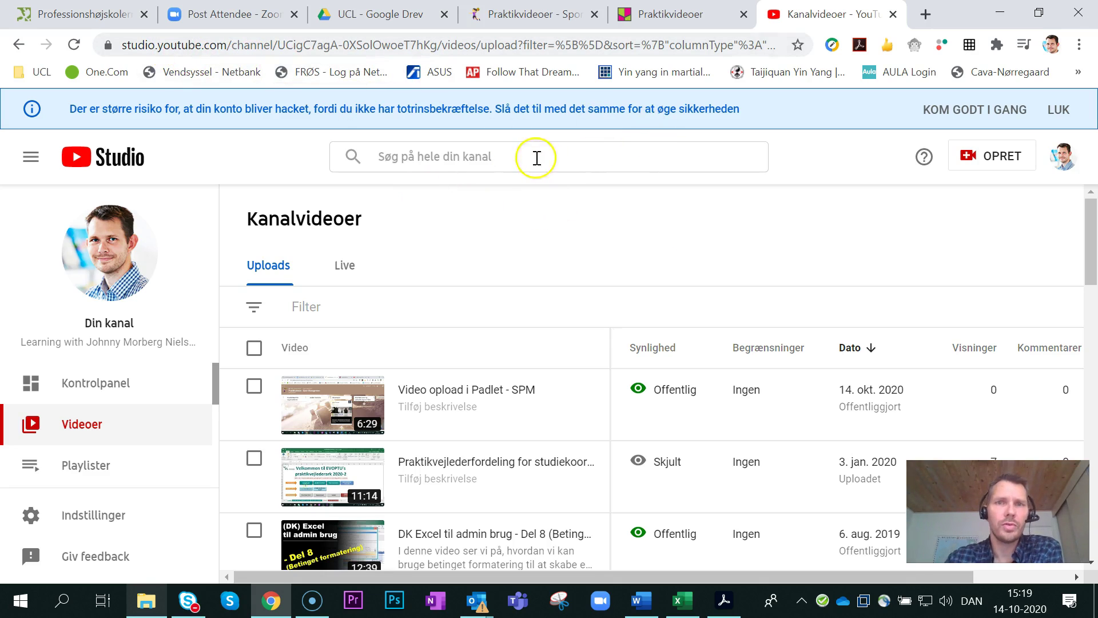
left_click(723, 45)
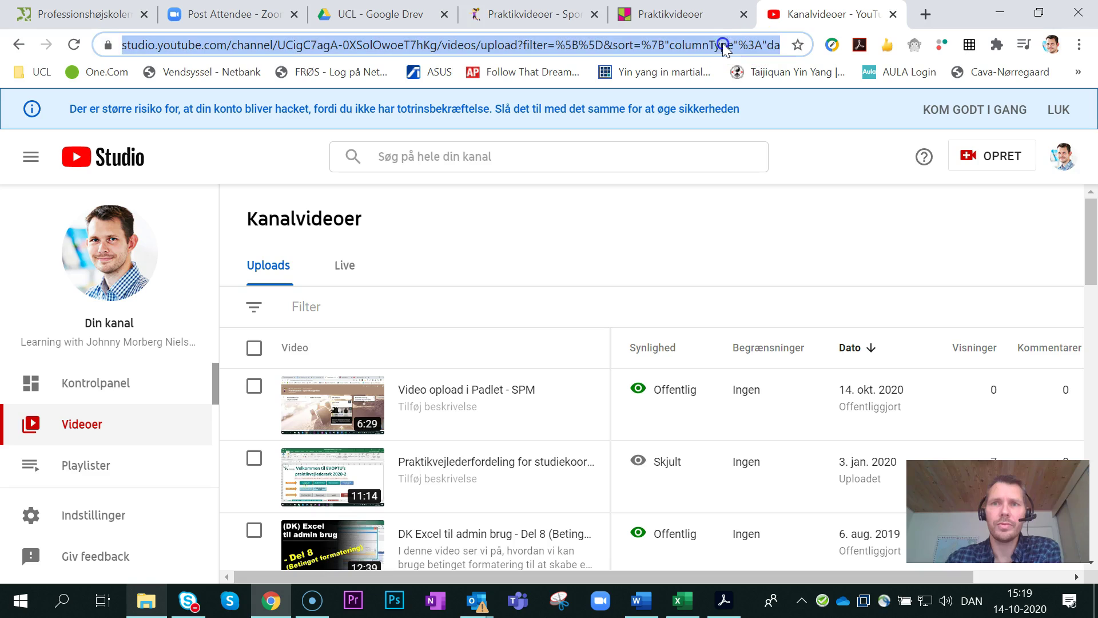
type("youtube.com")
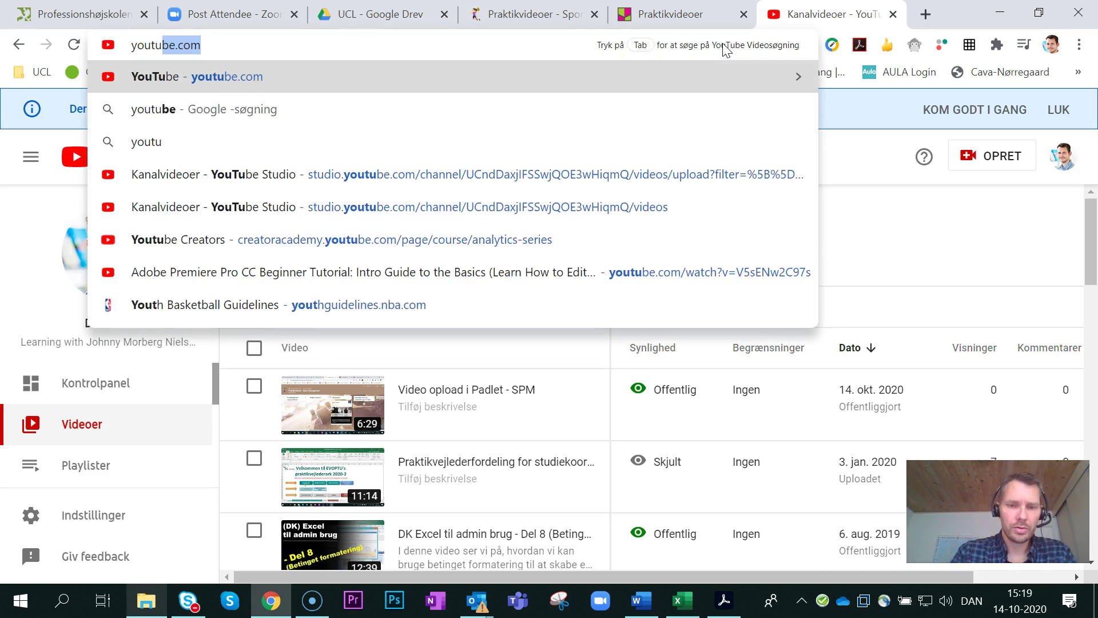
key("Return")
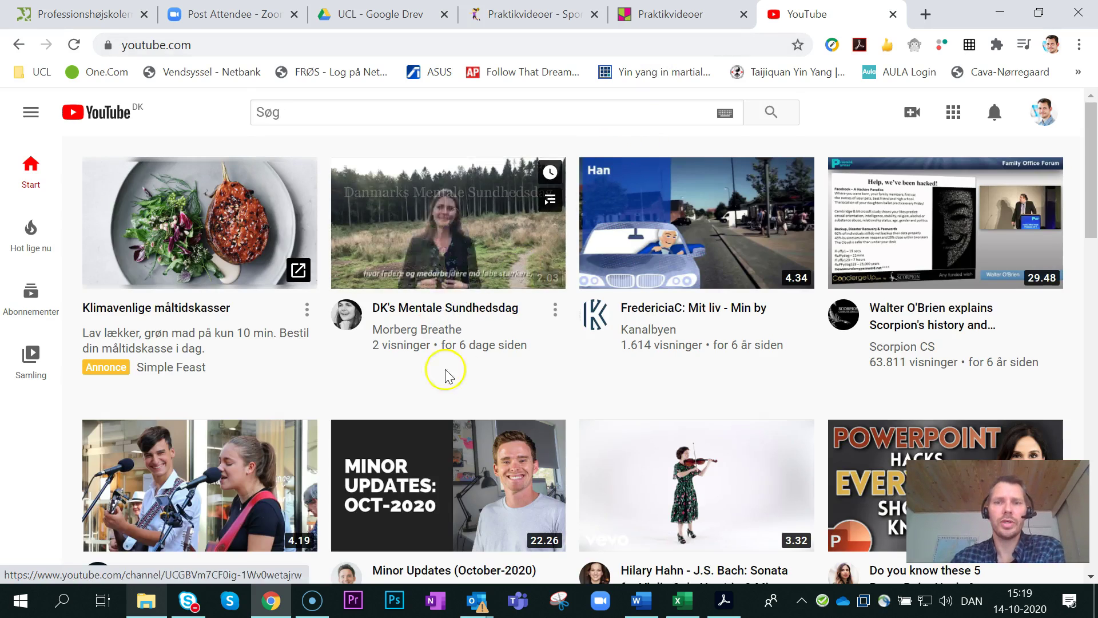
left_click(1045, 113)
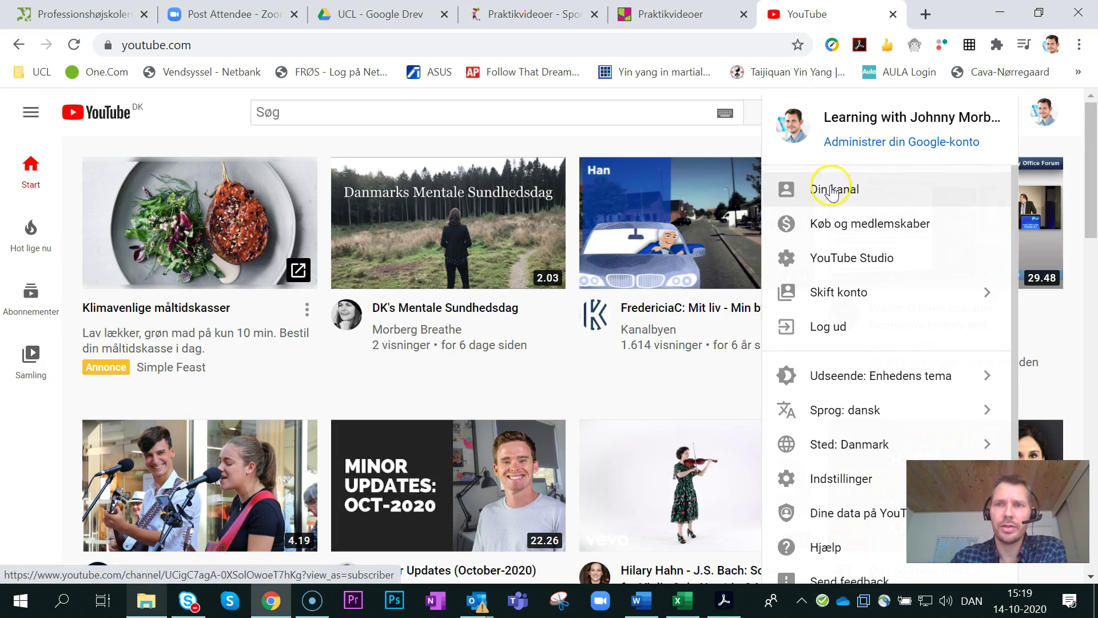
left_click(853, 259)
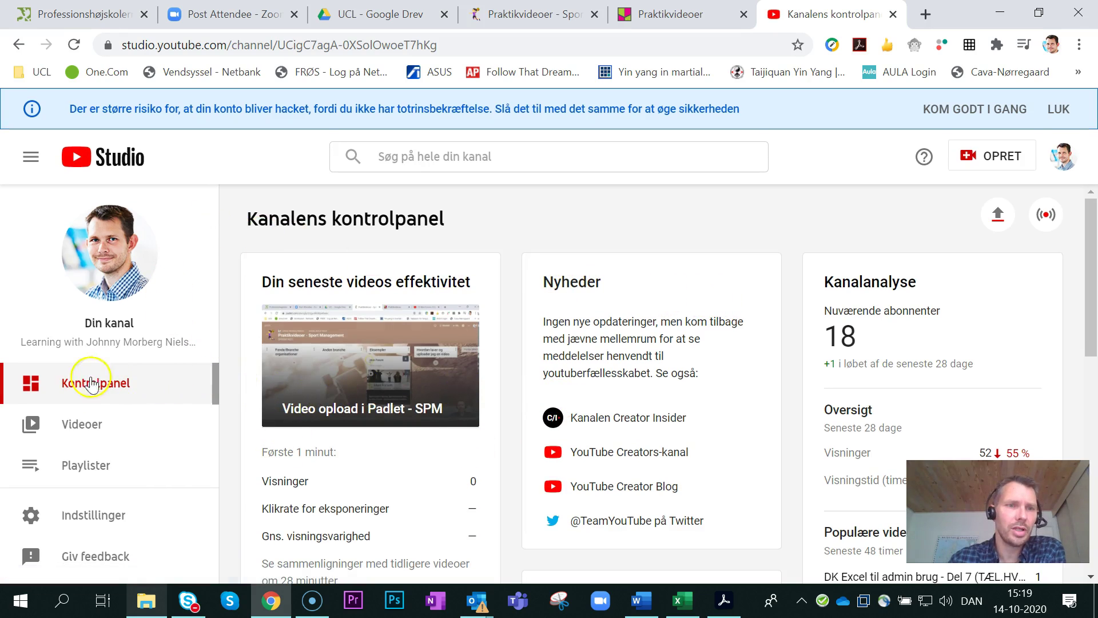
left_click(76, 424)
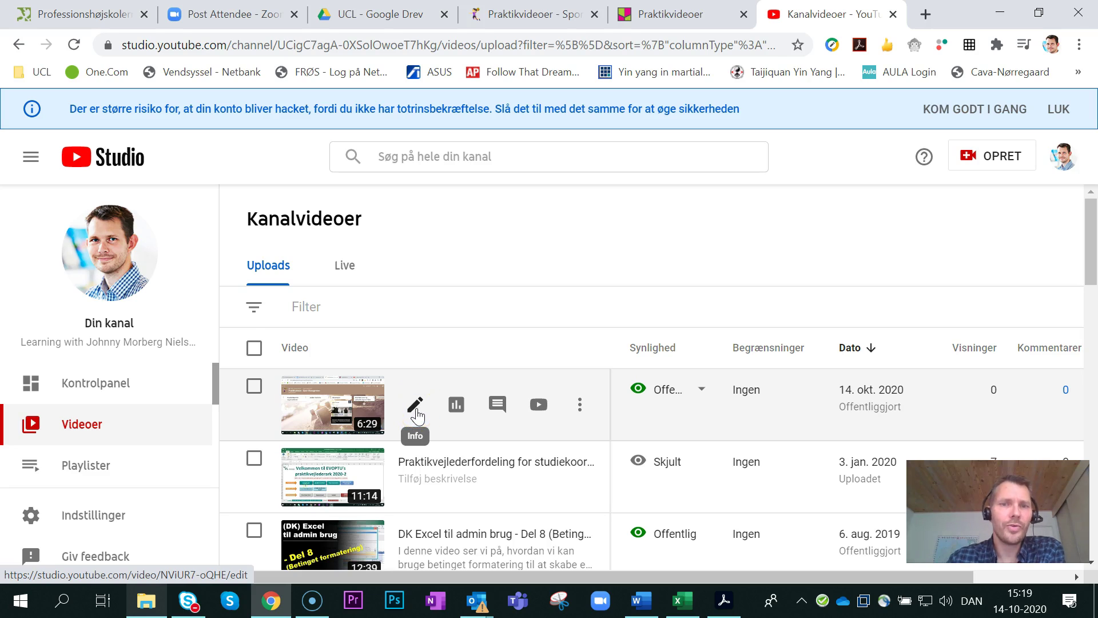
Step: Review the details of "Video opload i Padlet - SPM", including description, thumbnail and video link, and return to the channel videos
left_click(416, 410)
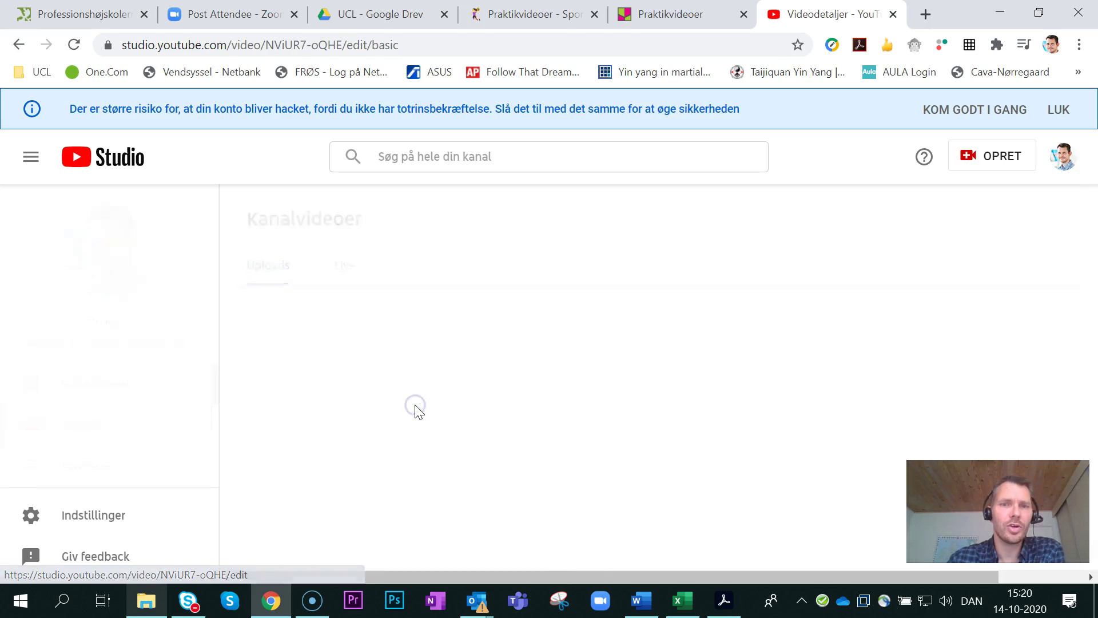
scroll(580, 434, "down", 10)
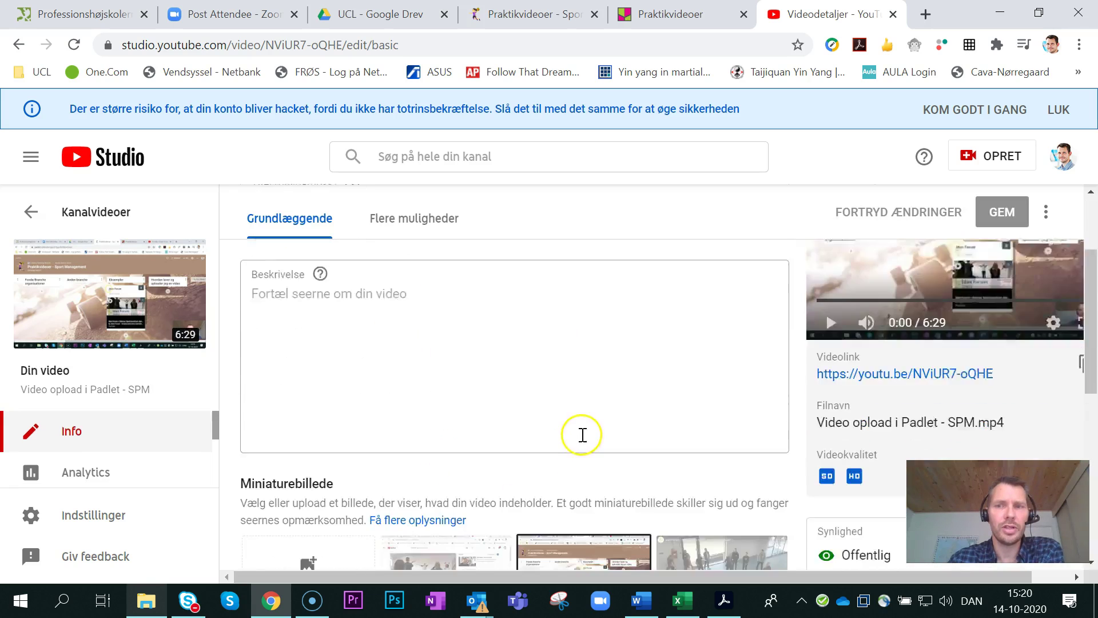
scroll(581, 435, "up", 10)
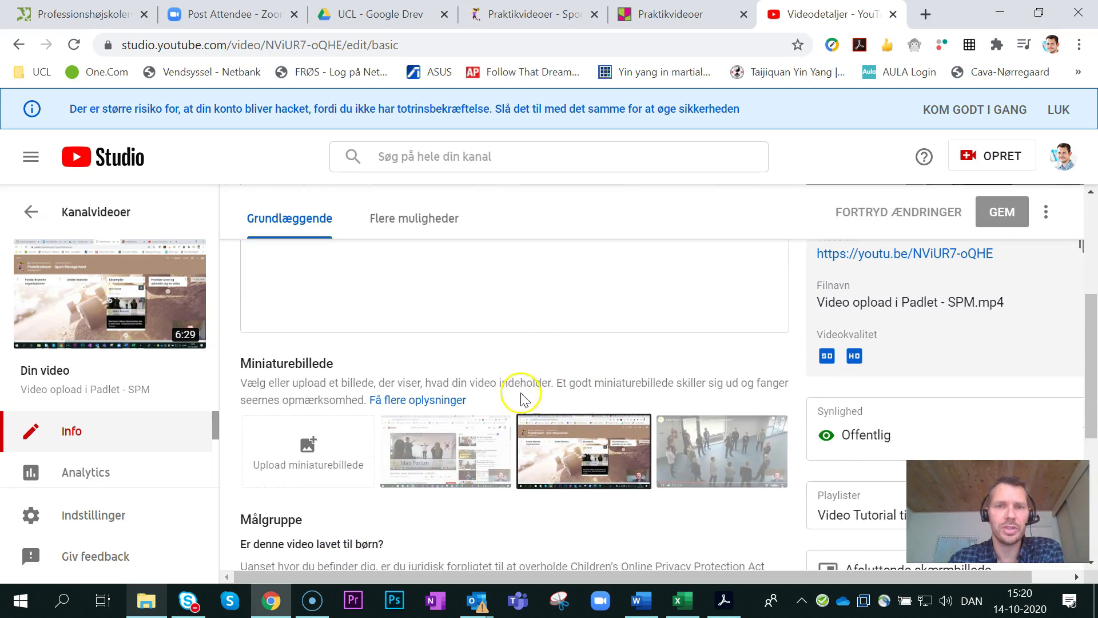
scroll(523, 344, "up", 1)
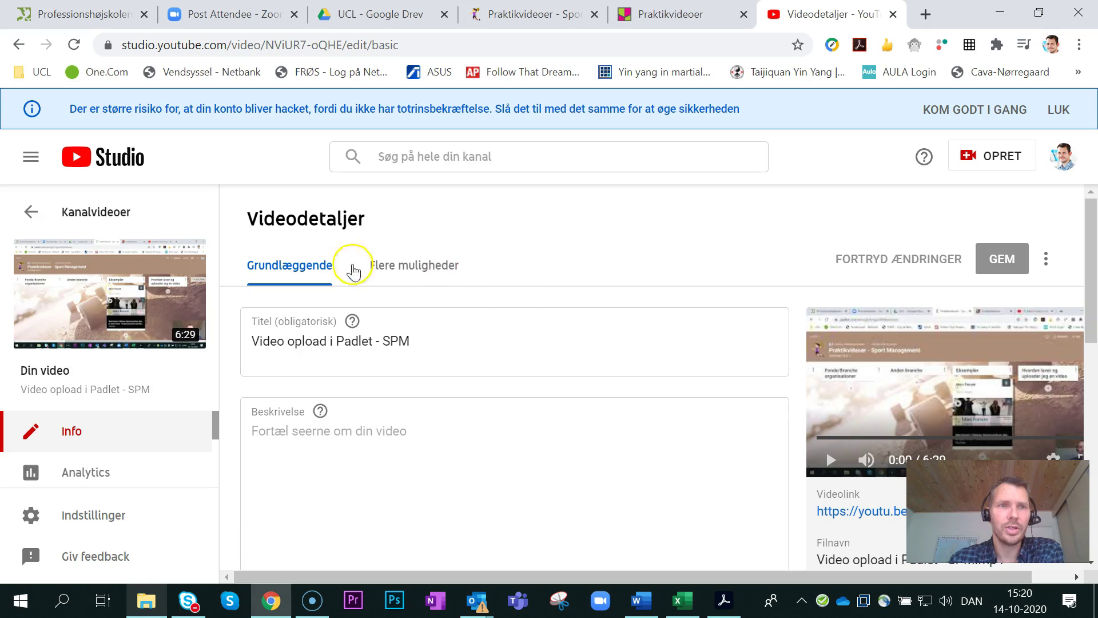
left_click(108, 212)
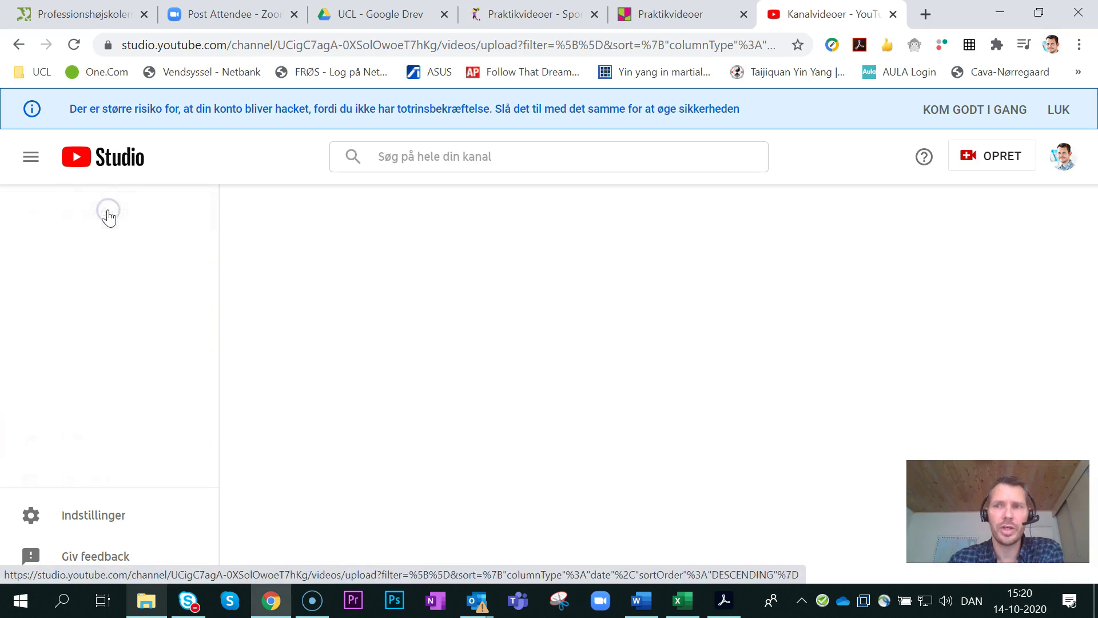
Step: Look through the additional options for "Video opload i Padlet - SPM", including Hent link til deling and Download, and dismiss them
mouse_move(497, 404)
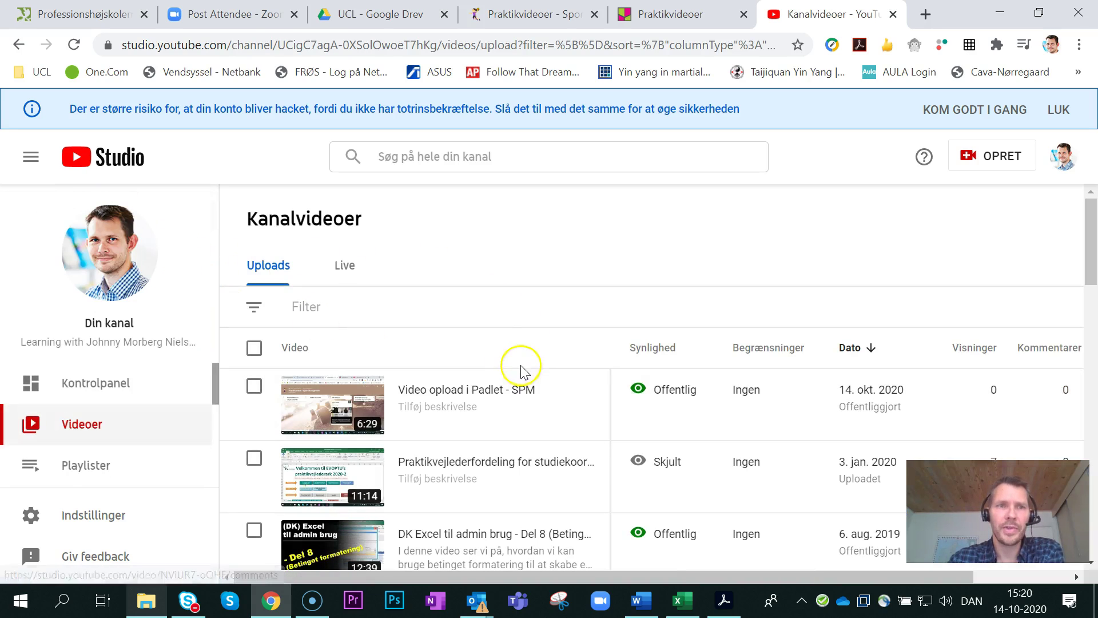
mouse_move(457, 400)
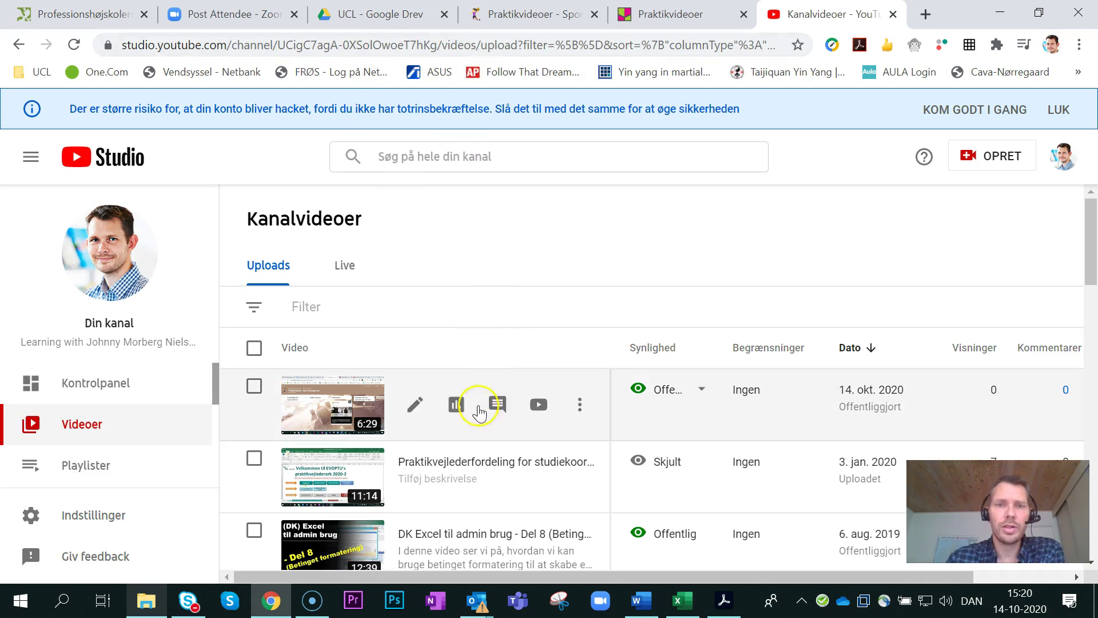
left_click(580, 406)
left_click(452, 447)
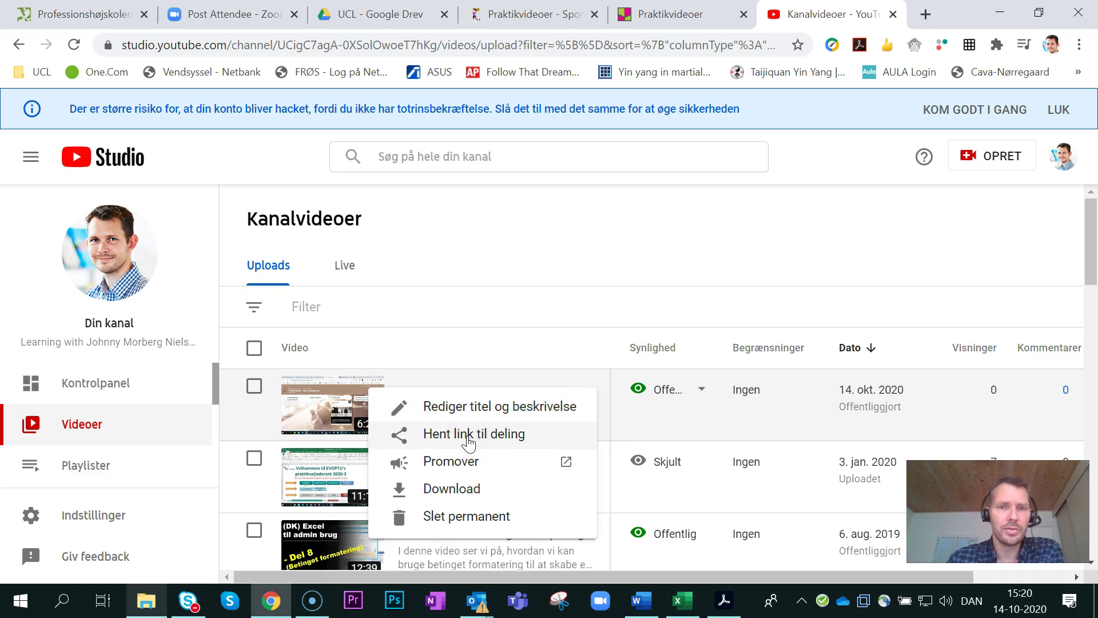
left_click(469, 491)
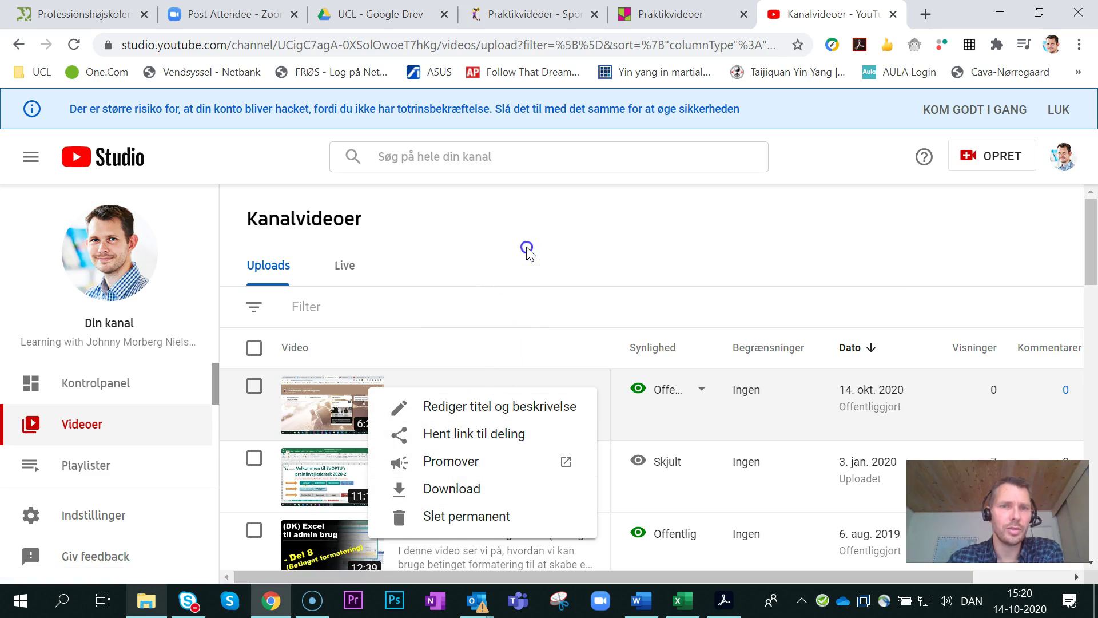
left_click(520, 280)
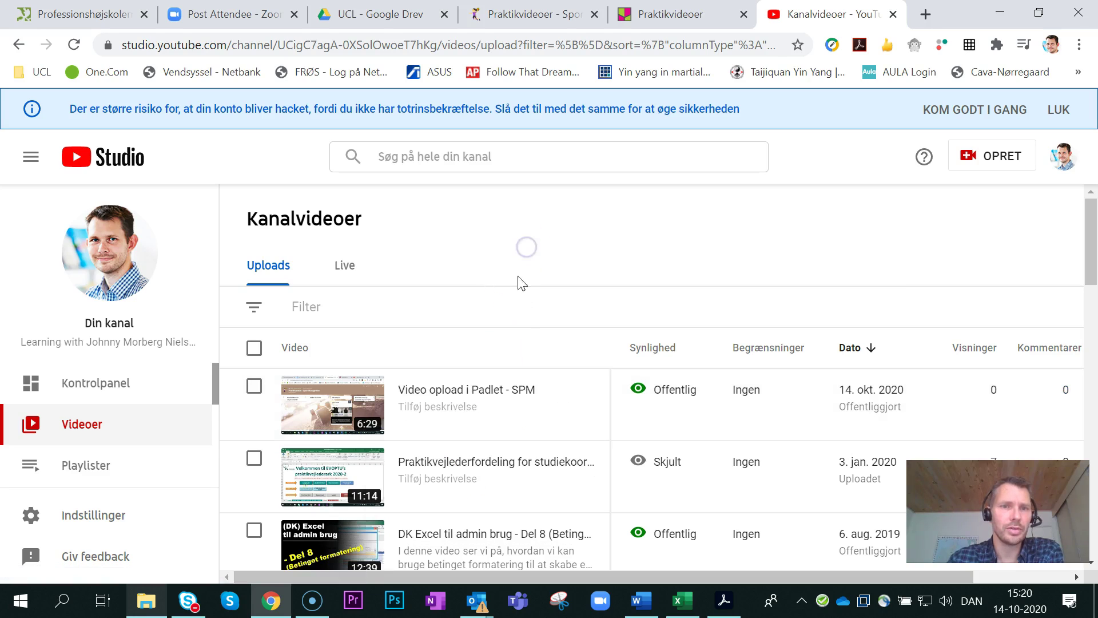
Step: Go to youtube.com, open the own channel's public page, and locate "Video opload i Padlet - SPM" among its uploaded videos
left_click(239, 45)
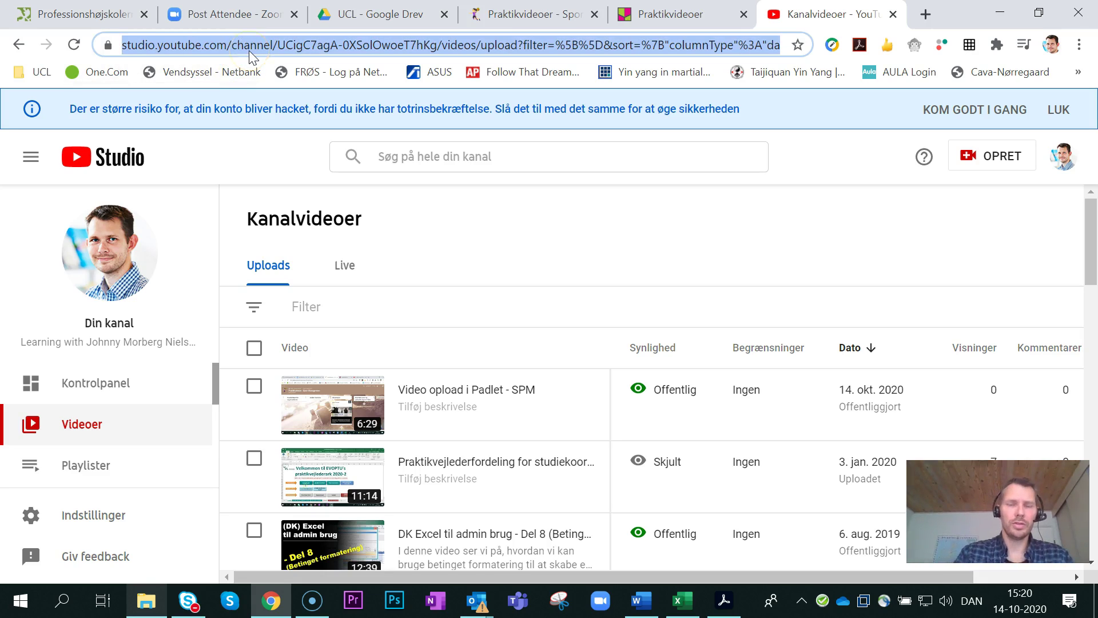
type("youtube")
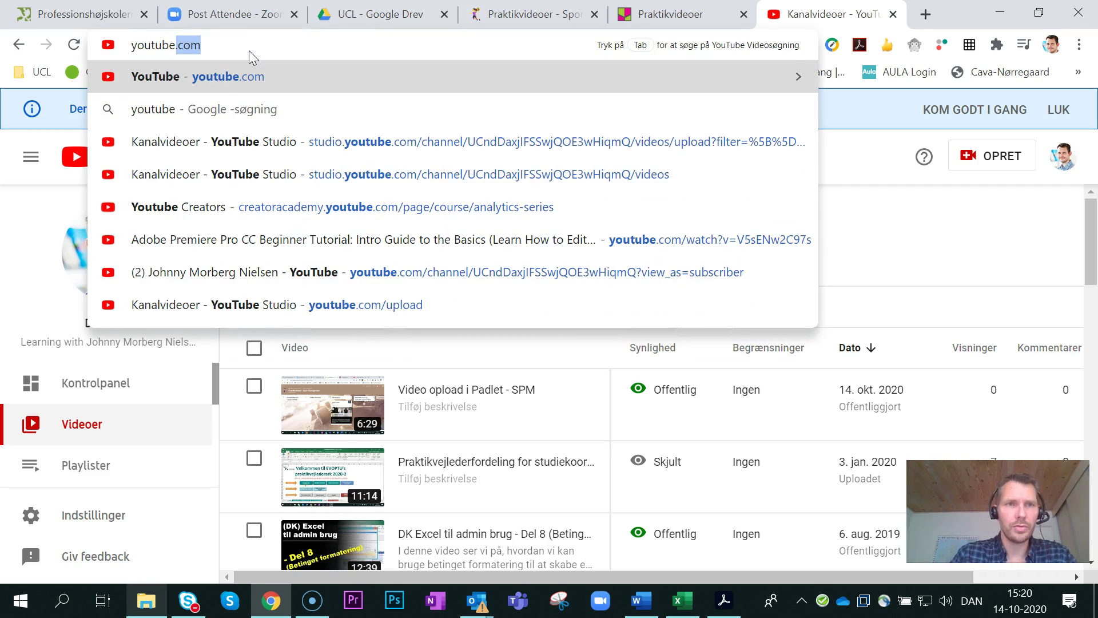
key("Return")
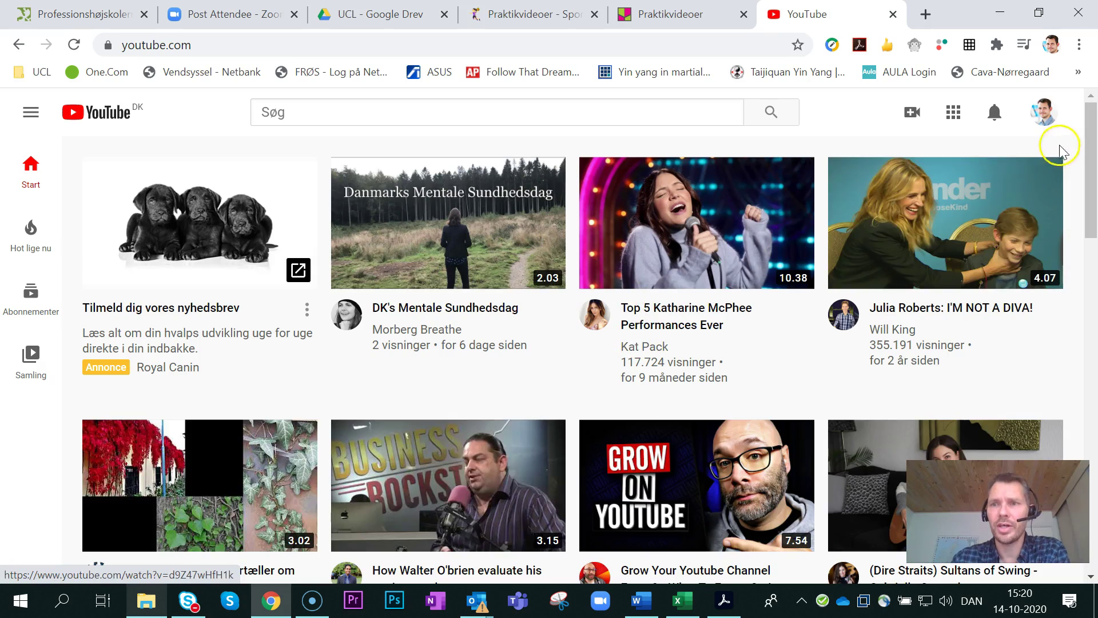
left_click(1044, 113)
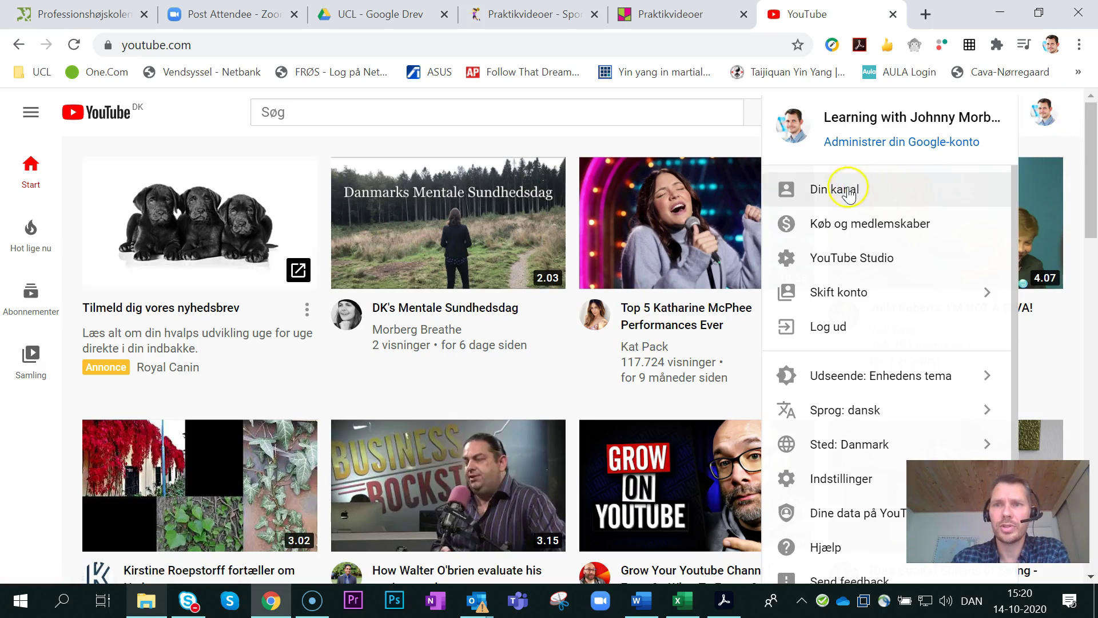
left_click(792, 188)
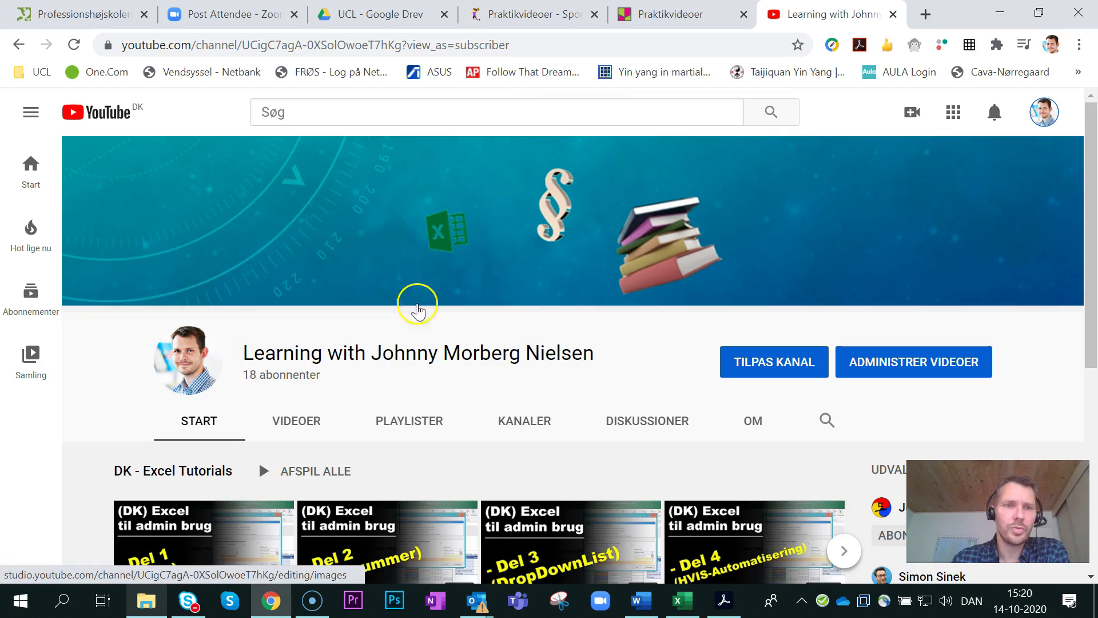
scroll(414, 394, "down", 1)
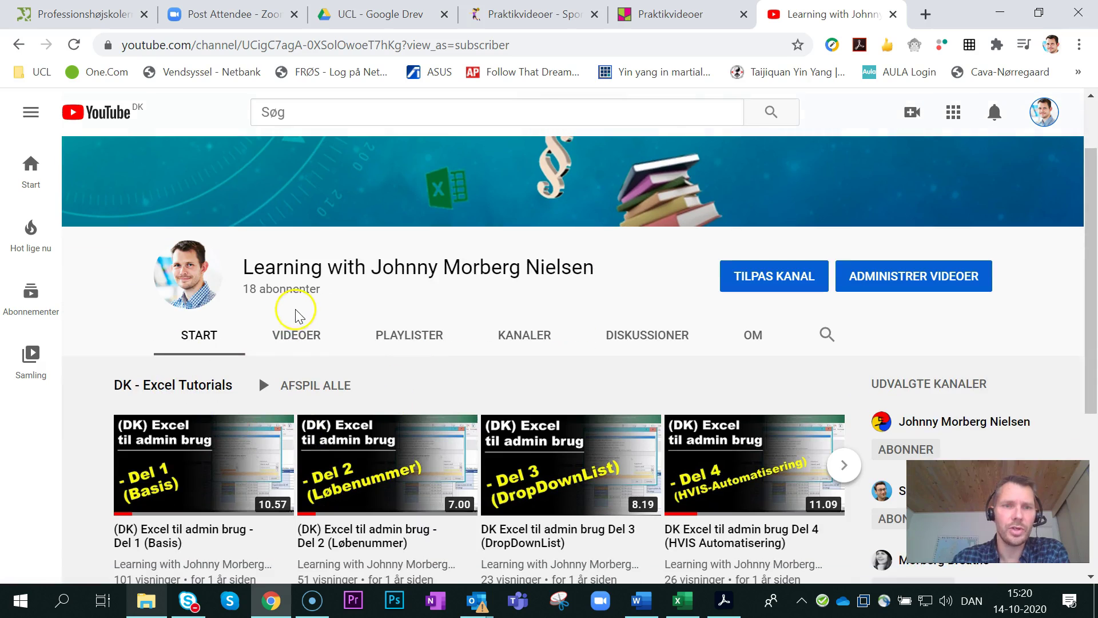
left_click(300, 337)
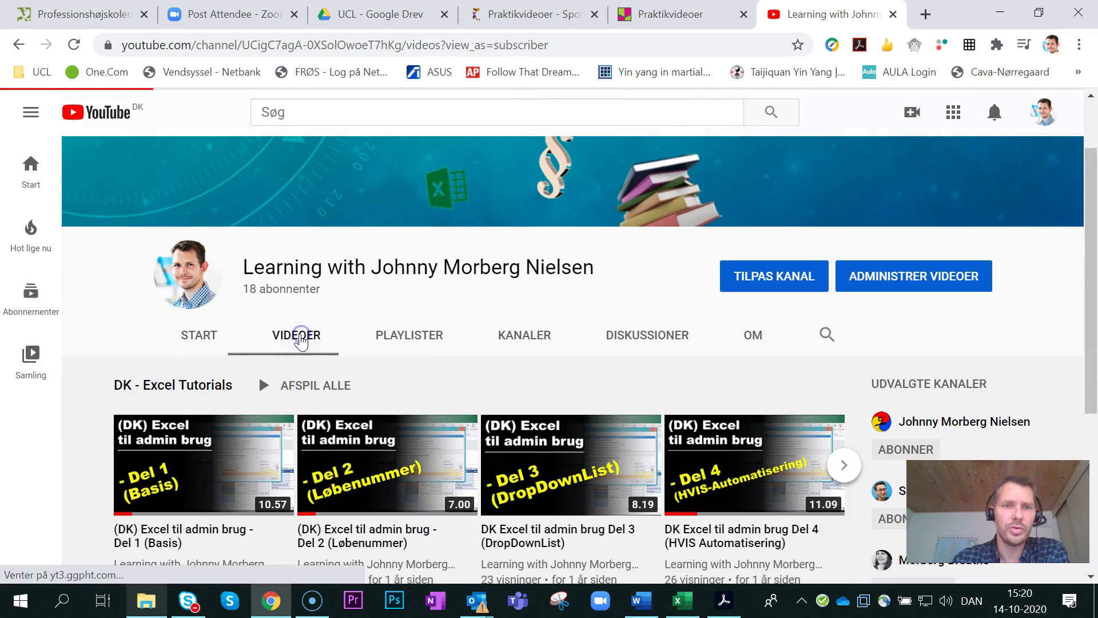
scroll(382, 399, "down", 1)
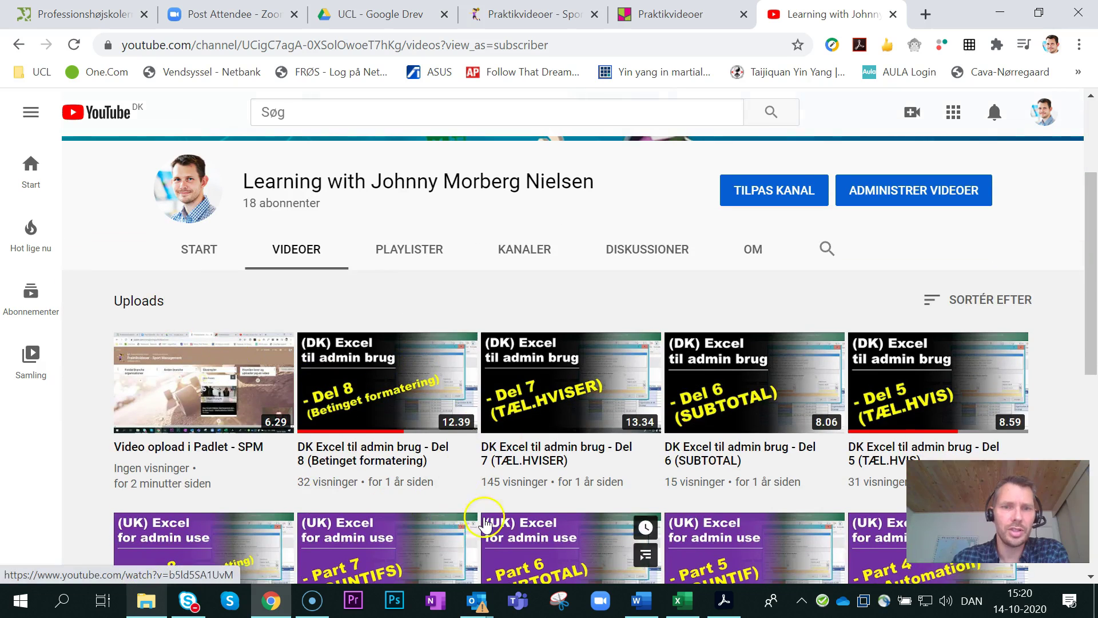
scroll(259, 457, "down", 1)
scroll(259, 458, "down", 1)
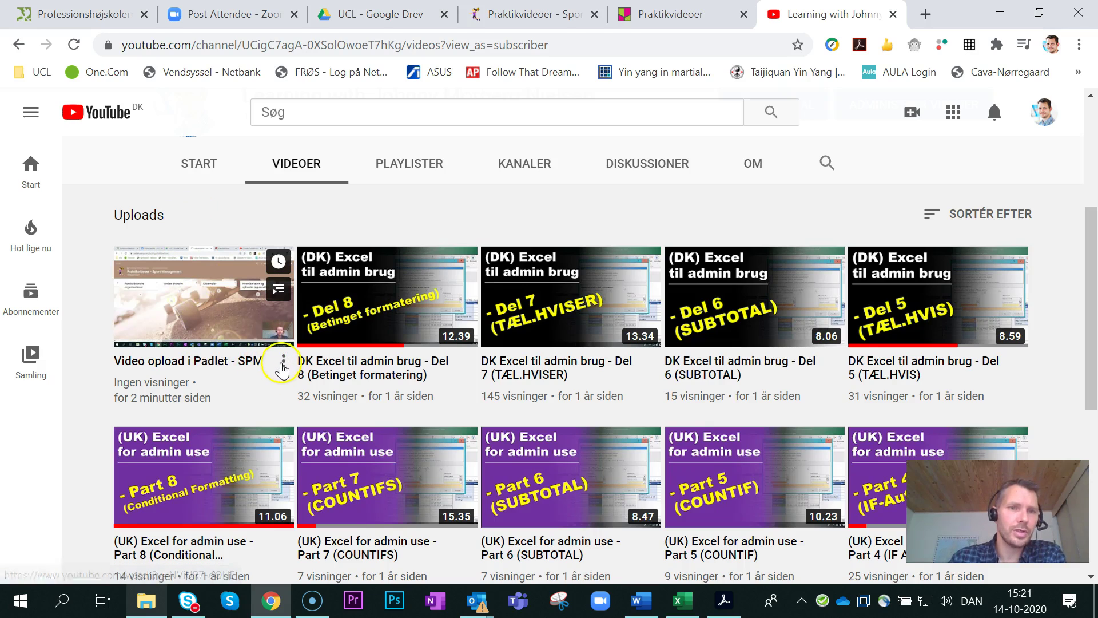
Step: Check the additional options for "Video opload i Padlet - SPM" among the uploads, and open its watch page with playback paused
left_click(283, 362)
left_click(314, 404)
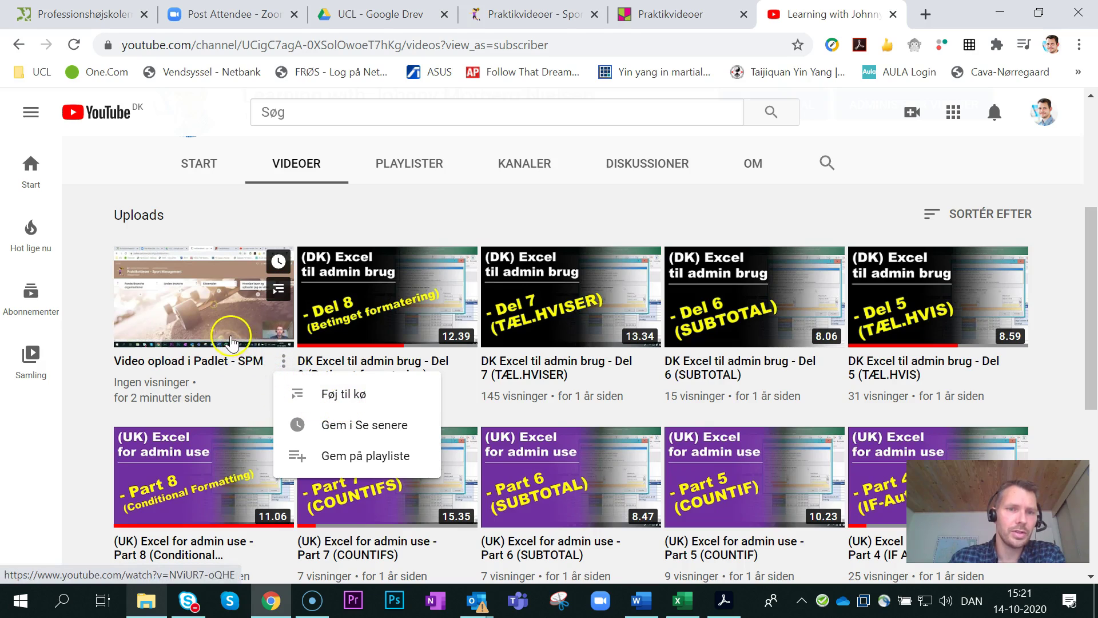
left_click(222, 321)
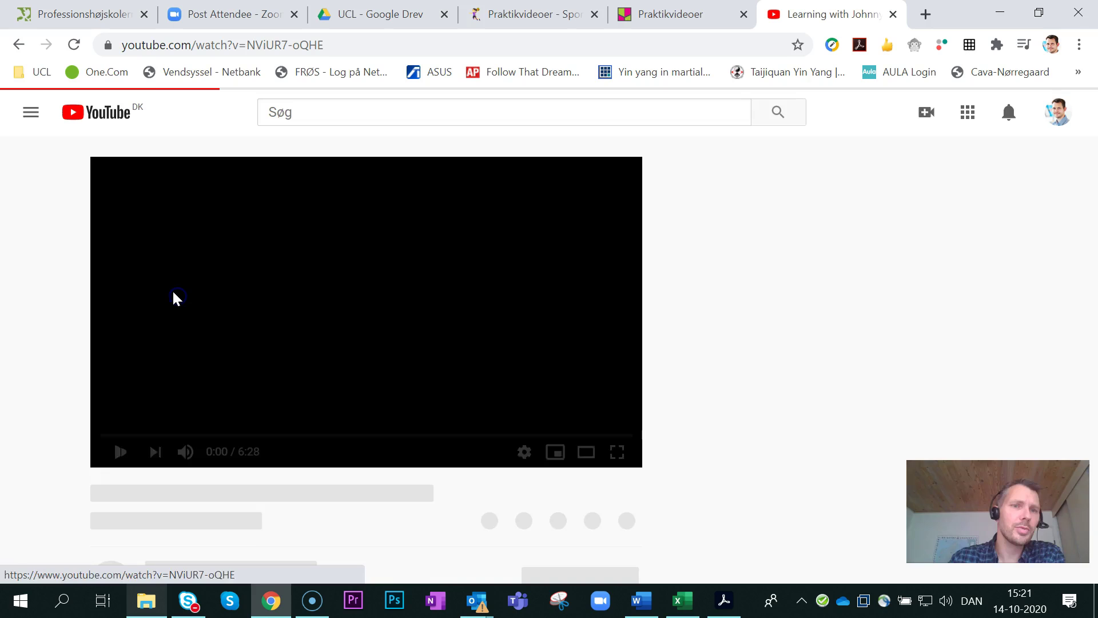
left_click(112, 453)
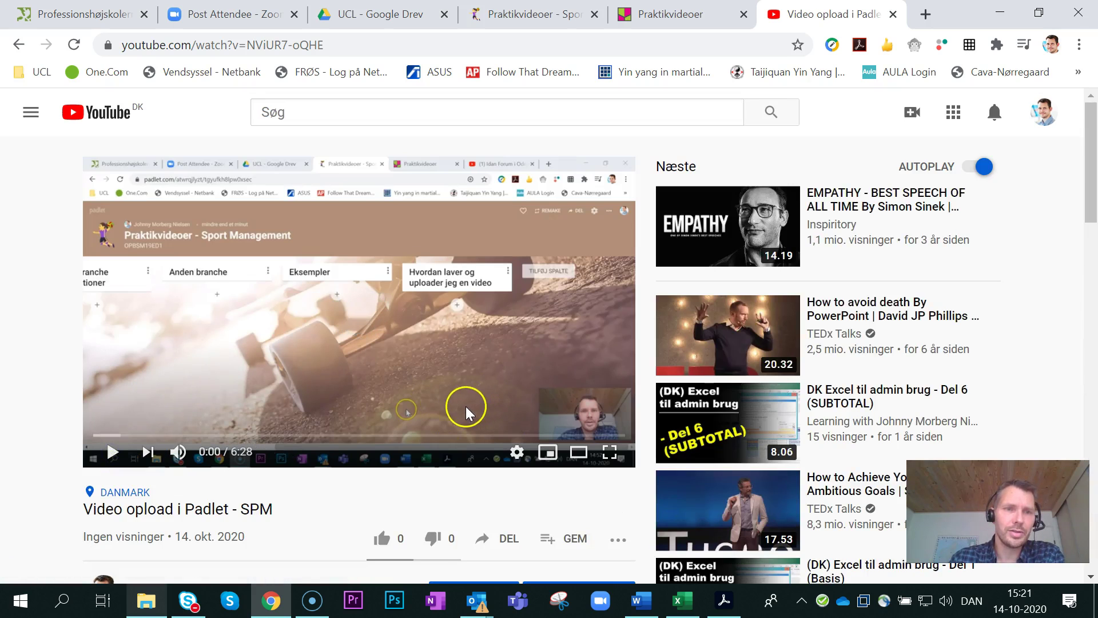
Step: Bring up the sharing options and share link for "Video opload i Padlet - SPM" on its watch page, and close them
scroll(465, 406, "down", 3)
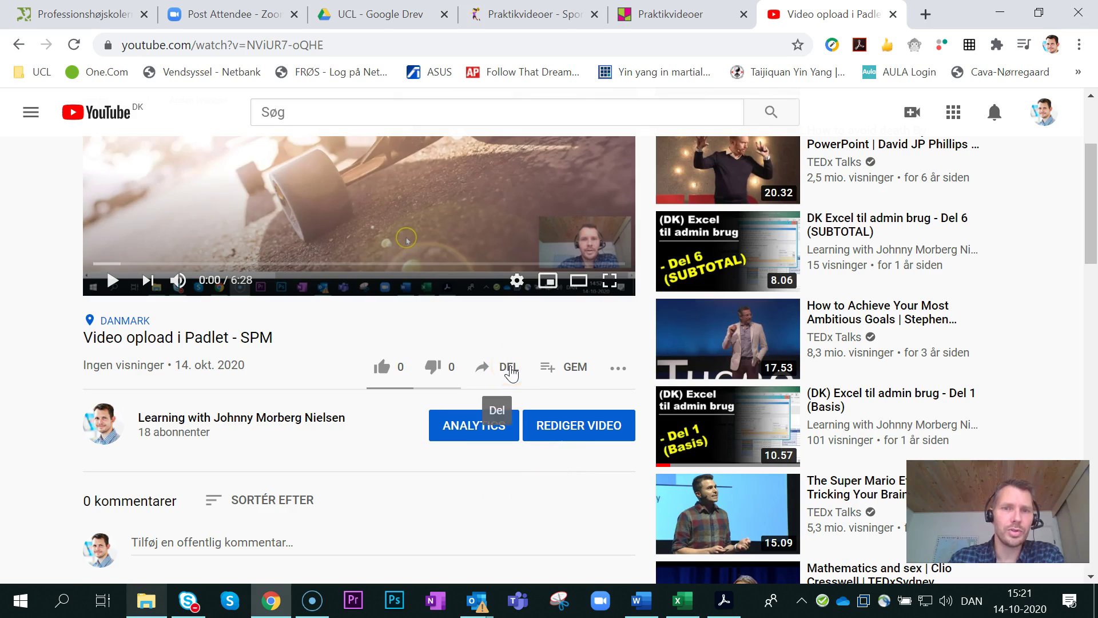
left_click(511, 372)
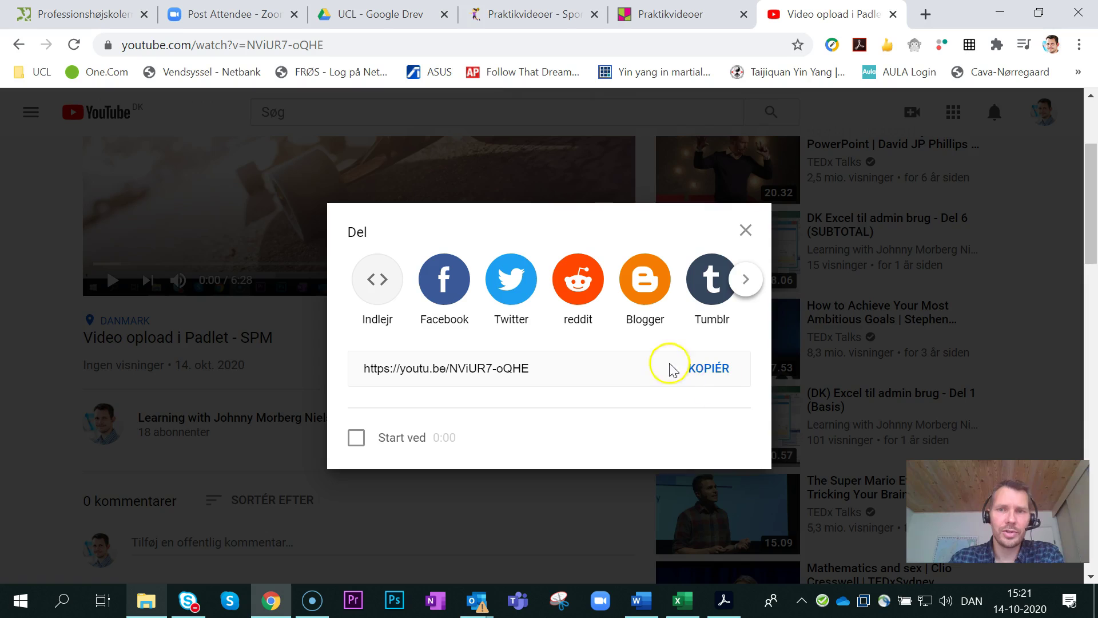
left_click(732, 371)
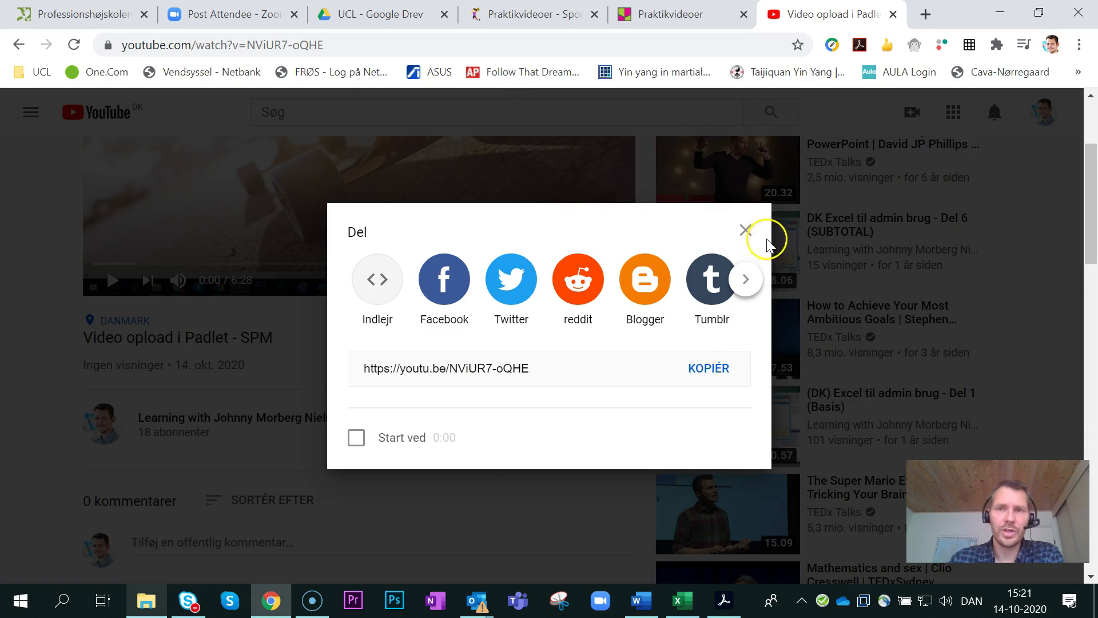
left_click(746, 230)
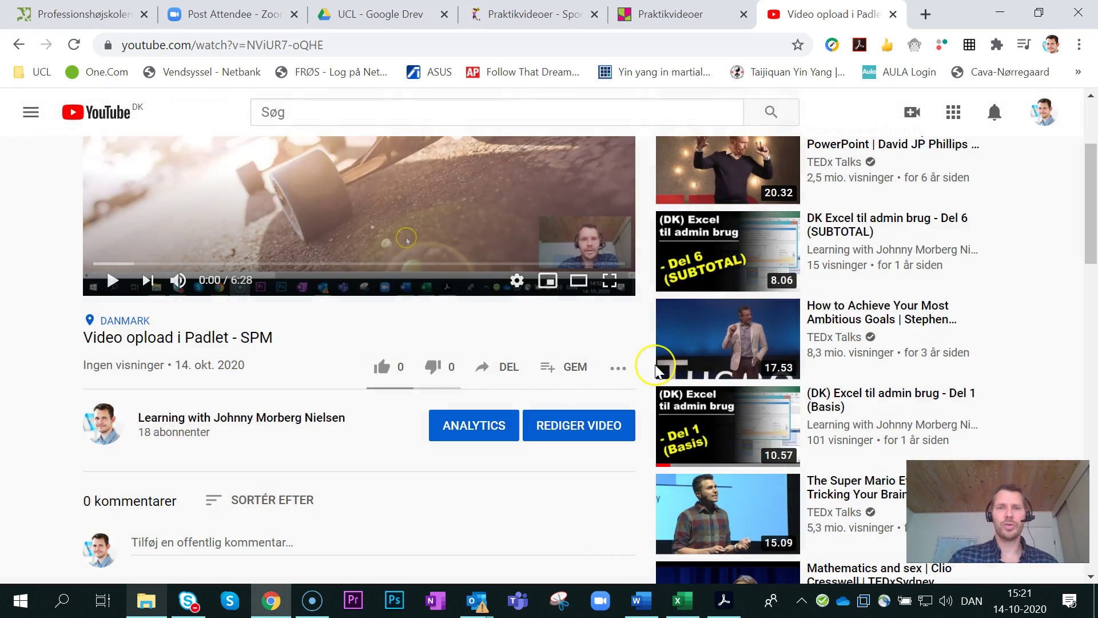